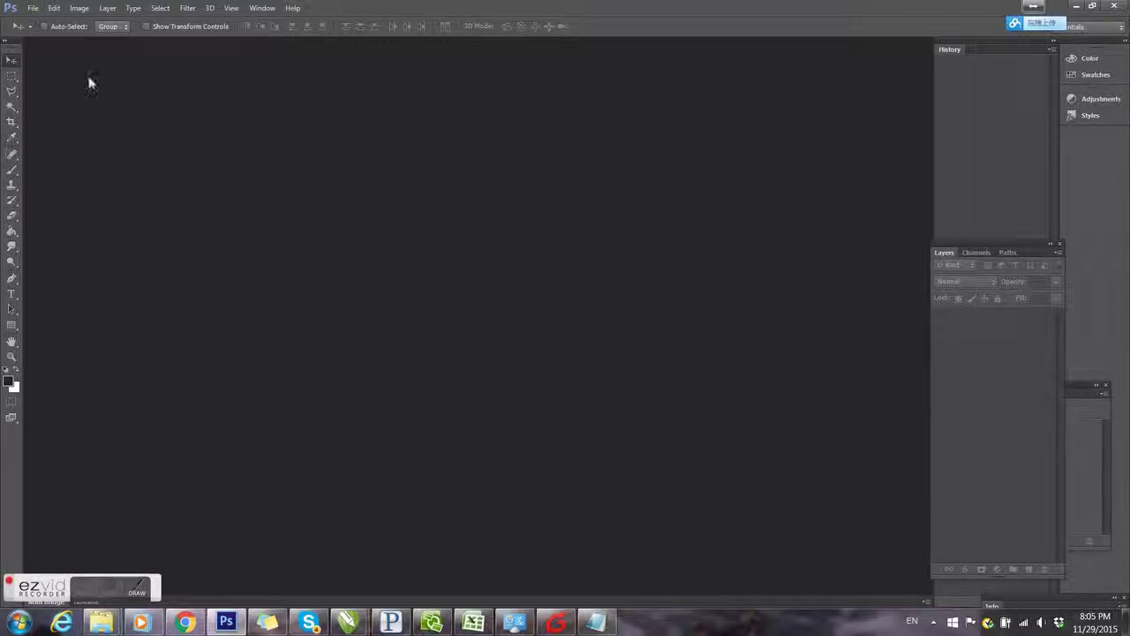
# Step: Open the peakock image file from the FlatBed Video folder through File > Open
pyautogui.click(33, 9)
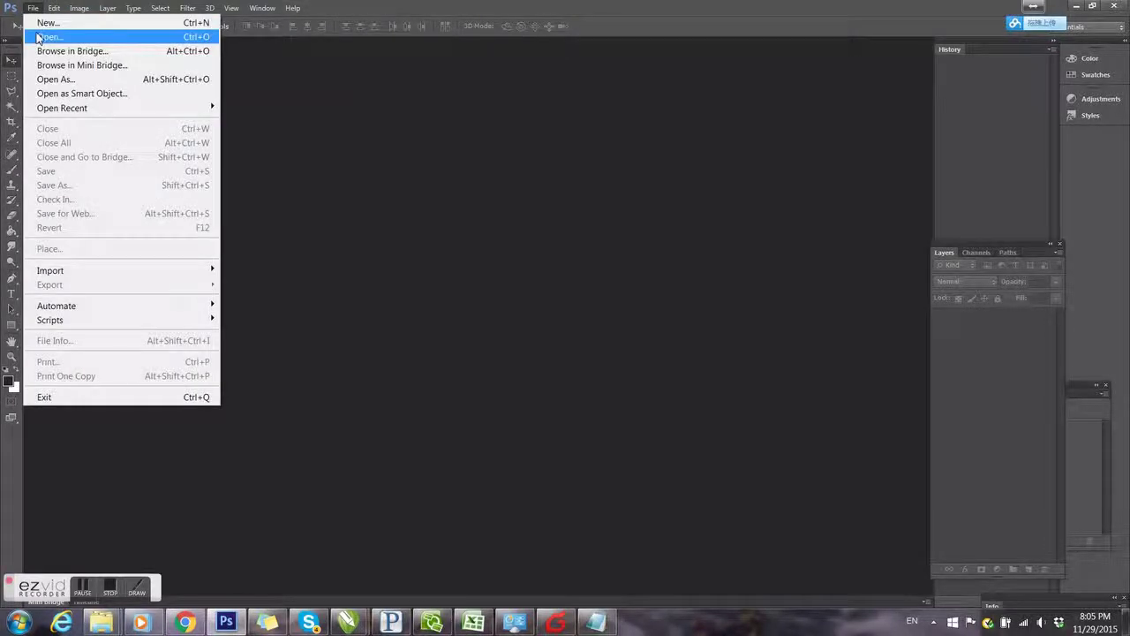
pyautogui.click(39, 37)
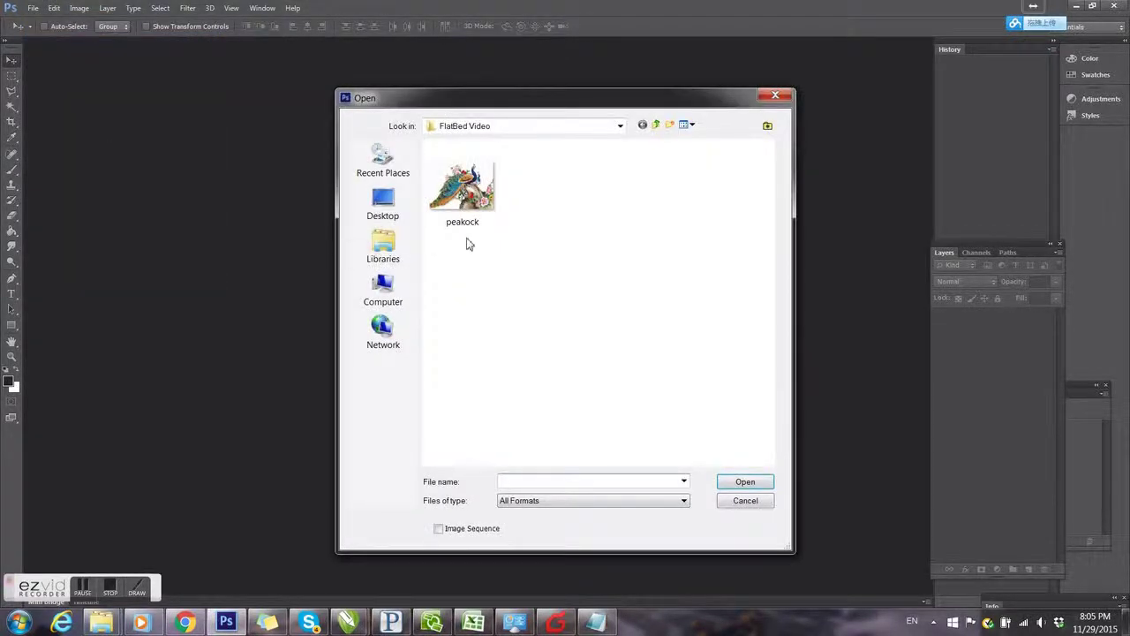
pyautogui.doubleClick(483, 208)
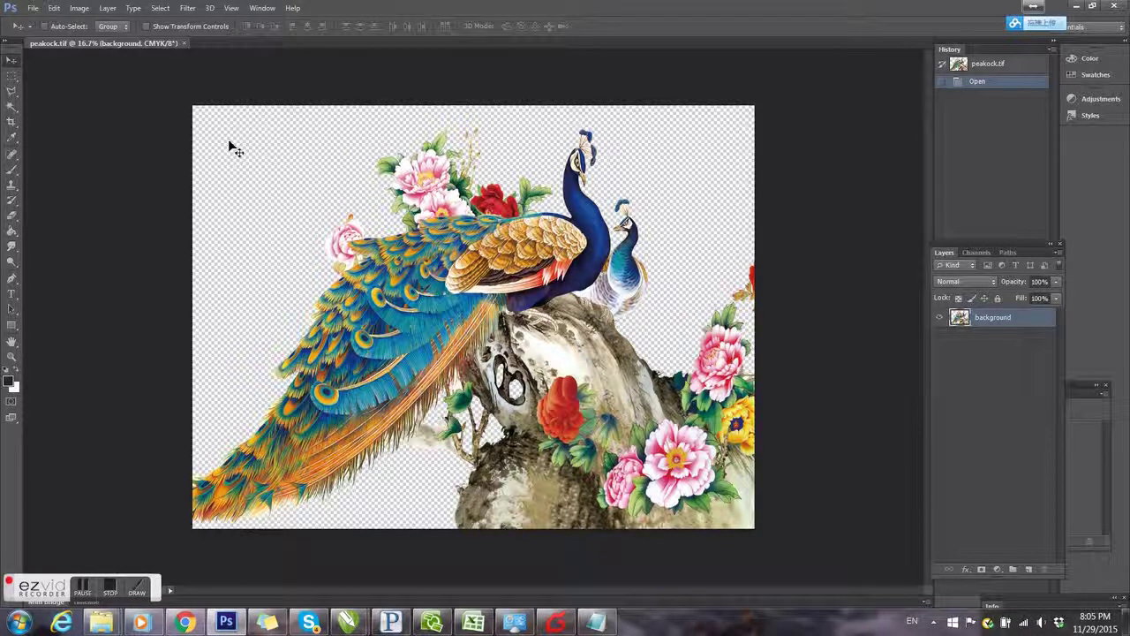
# Step: Select the whole peacock canvas and start a Clipboard-preset new document named '3D peacock'
pyautogui.hotkey('ctrl', 'a')
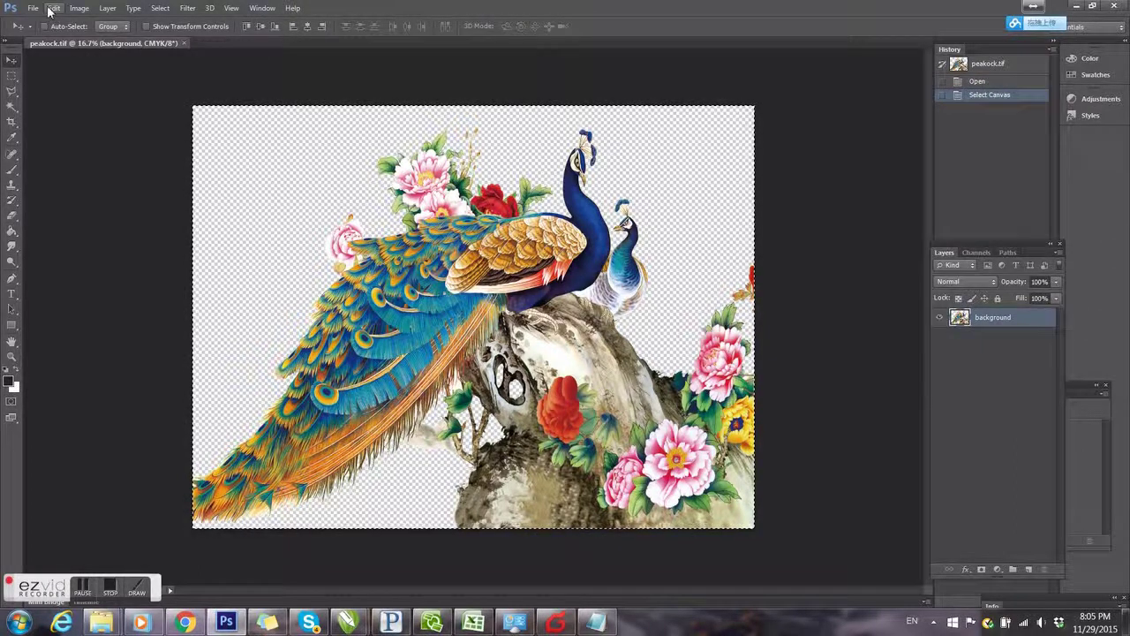
pyautogui.click(36, 12)
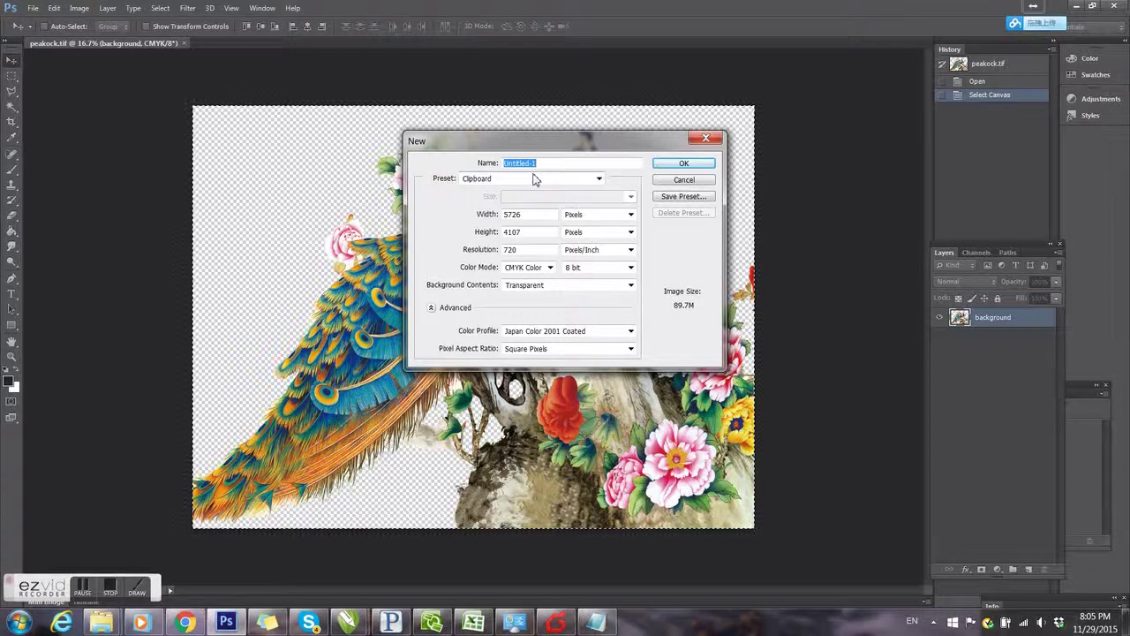
pyautogui.write('3D')
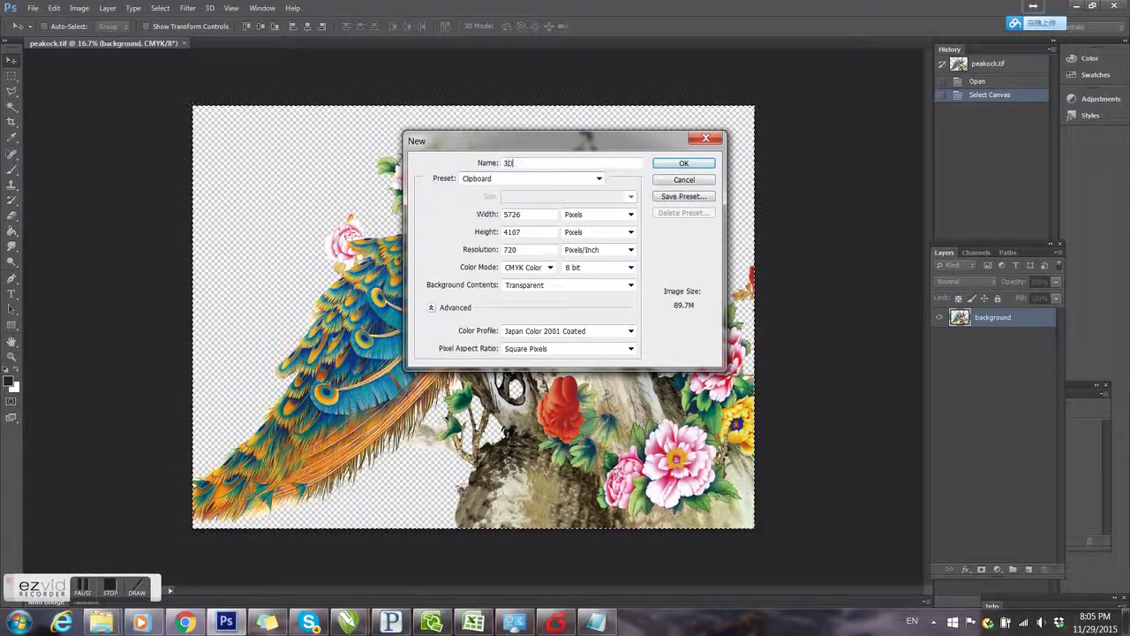
pyautogui.write(' peaco')
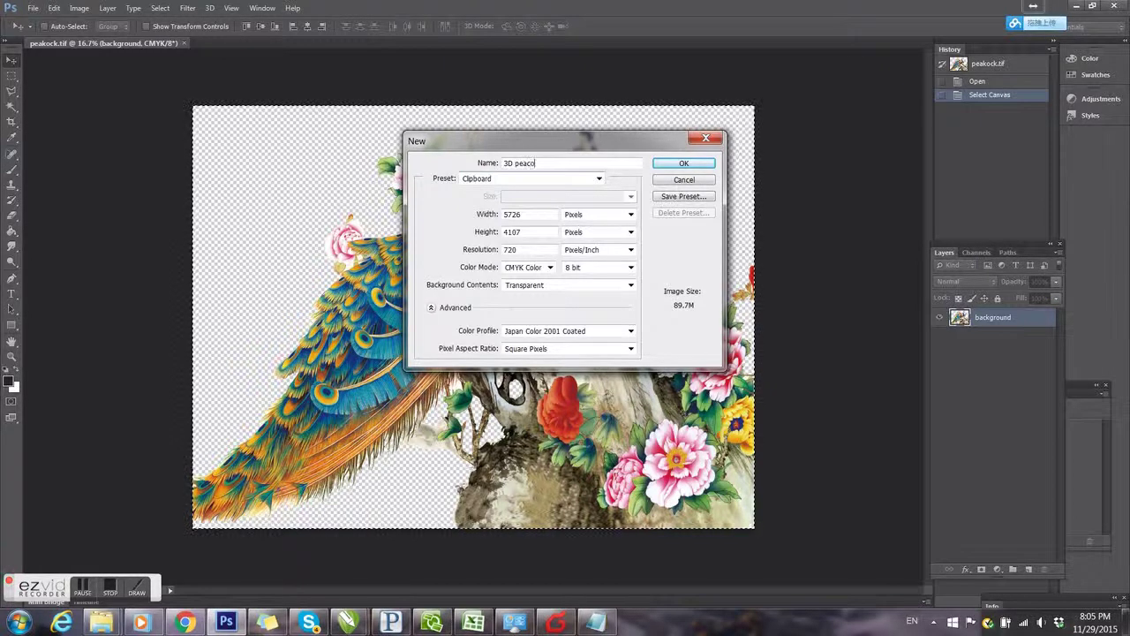
pyautogui.write('ck')
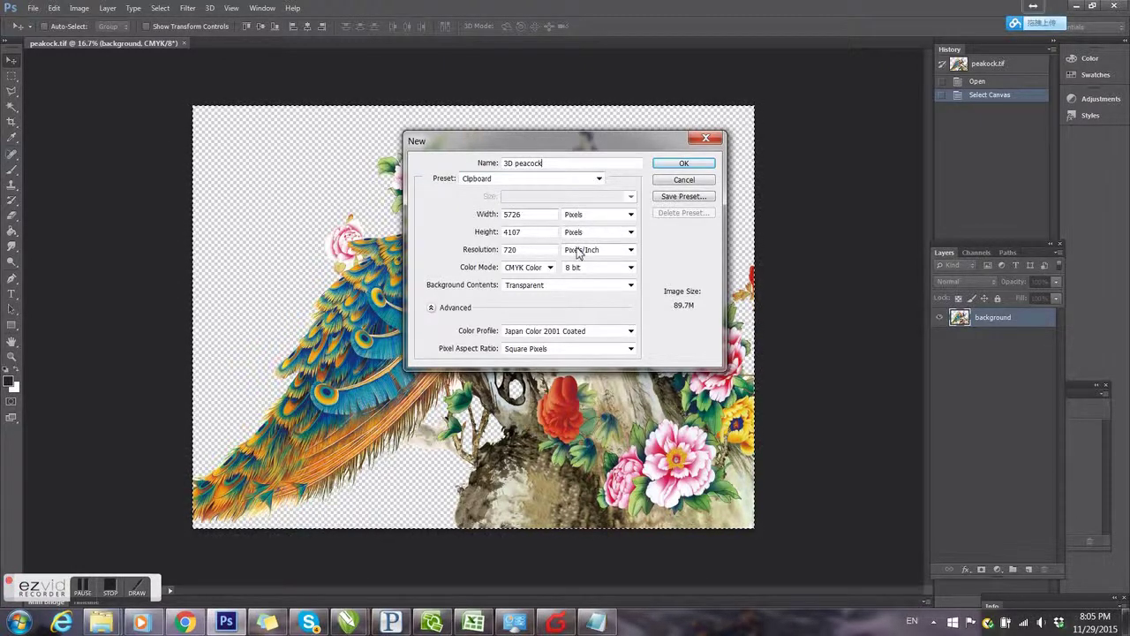
# Step: Create the 3D peacock document, duplicate Layer 1, and paste the peacock into Layer 1 copy
pyautogui.click(702, 168)
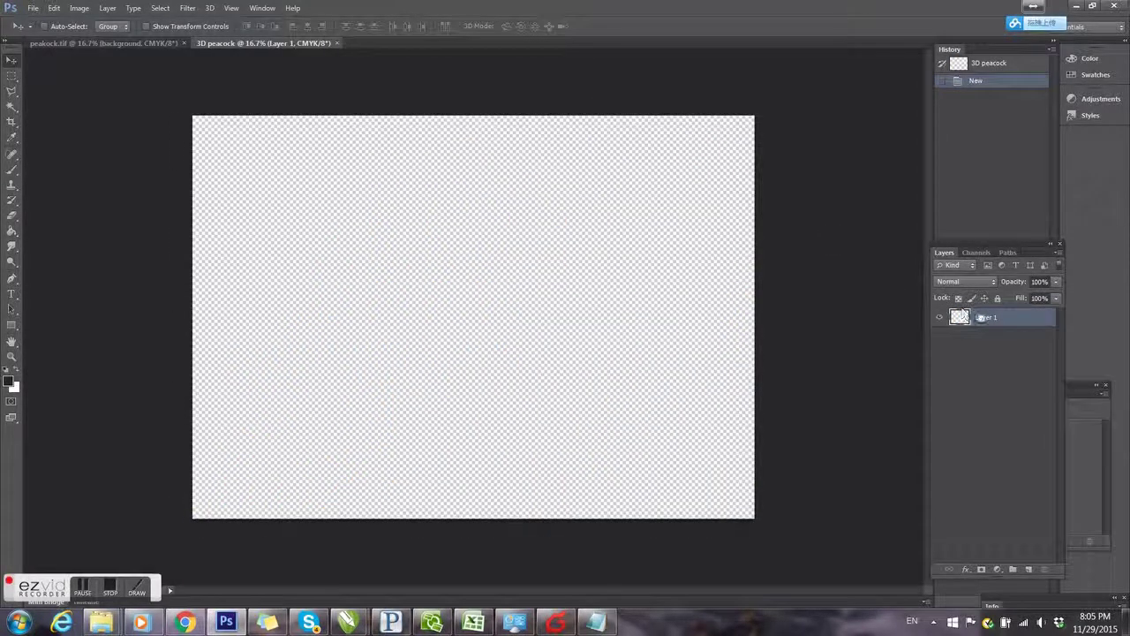
pyautogui.rightClick(989, 320)
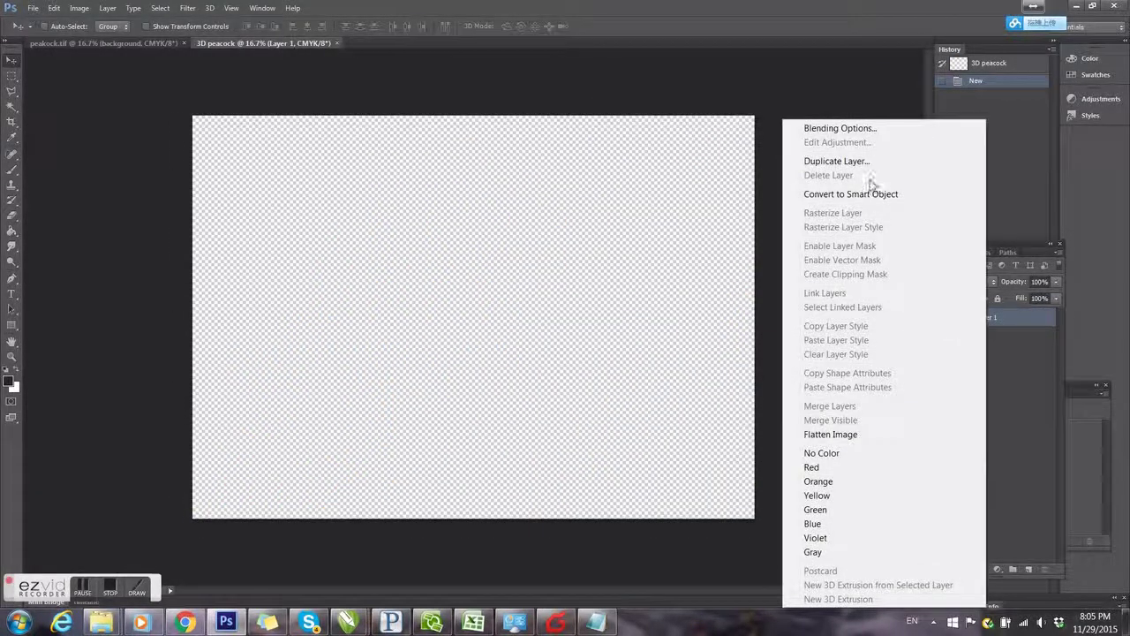
pyautogui.click(869, 163)
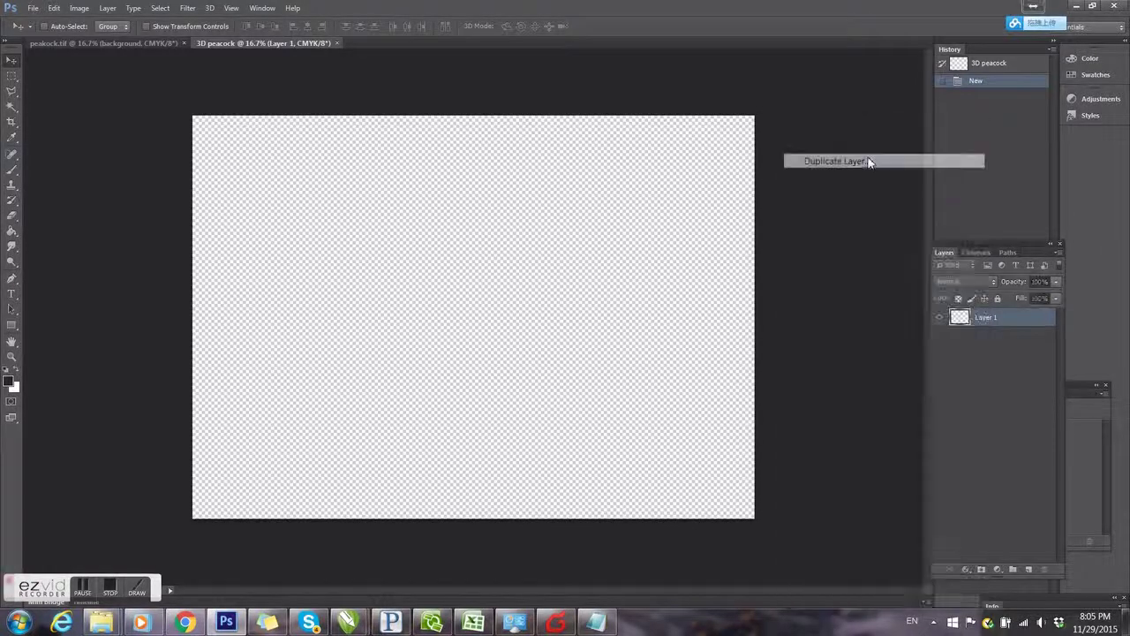
pyautogui.click(669, 193)
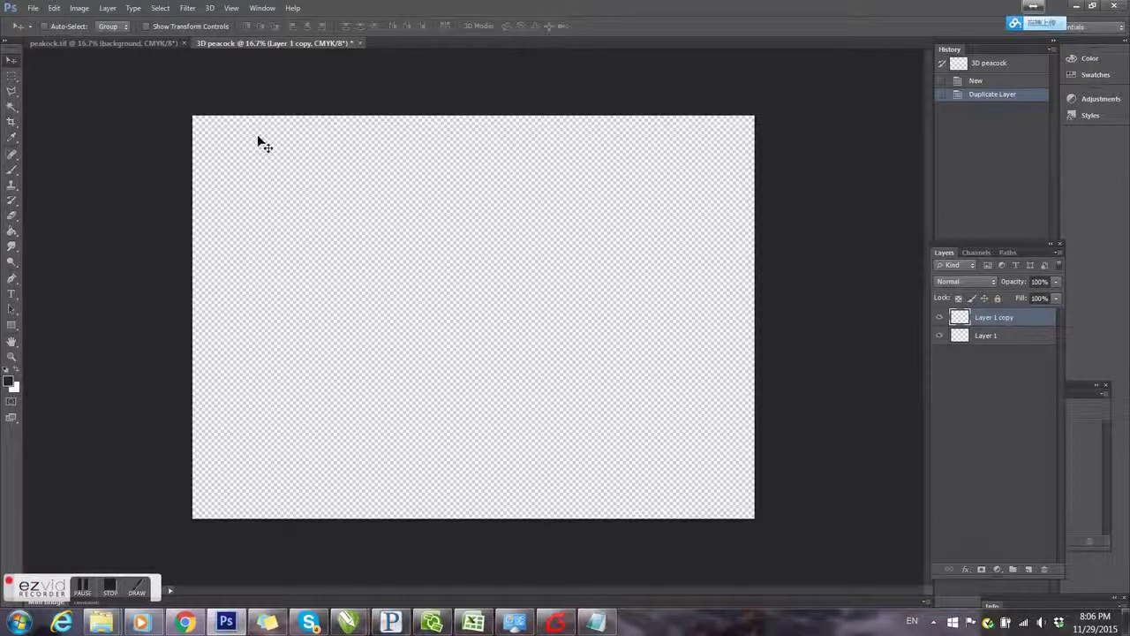
pyautogui.hotkey('ctrl', 'v')
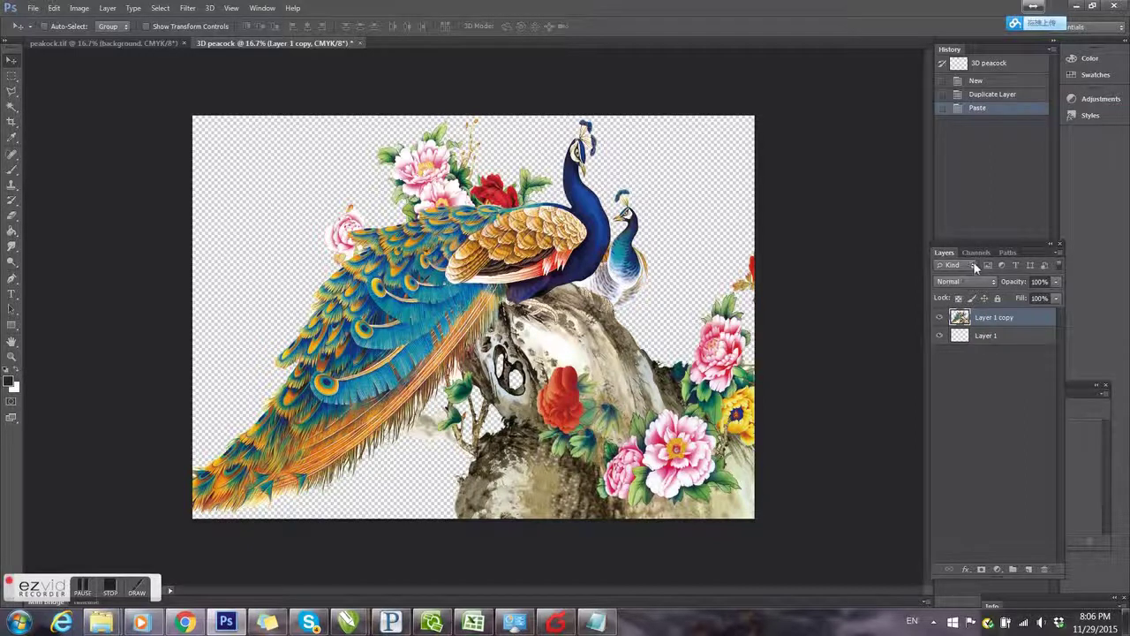
# Step: Confirm CMYK mode, then duplicate the Yellow channel as 'Yellow copy' in the Channels panel
pyautogui.click(133, 8)
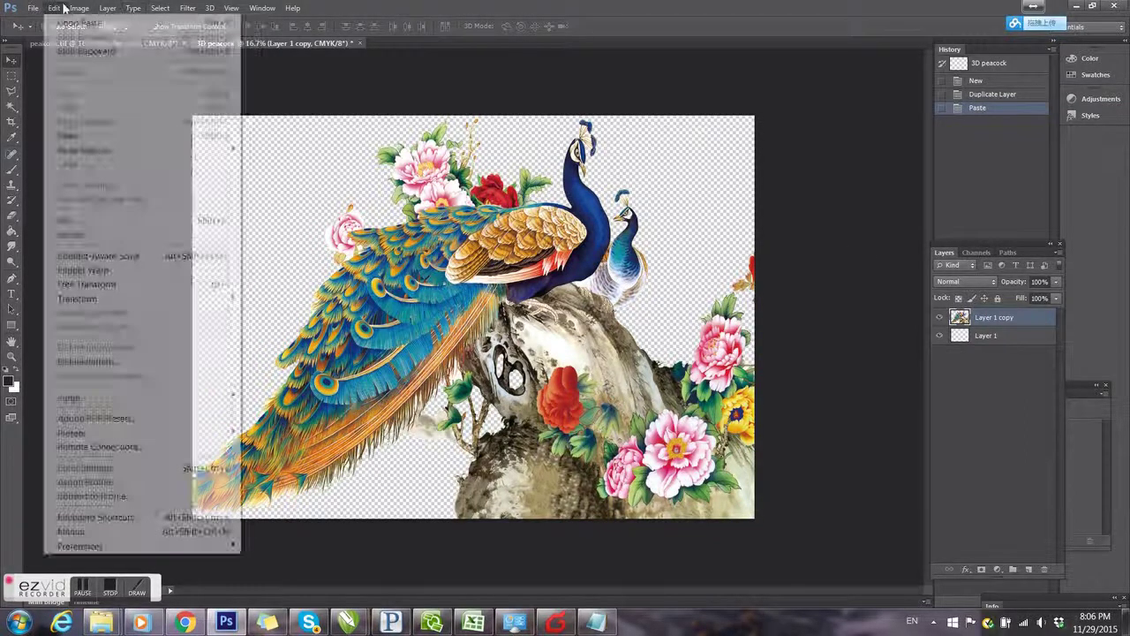
pyautogui.moveTo(91, 23)
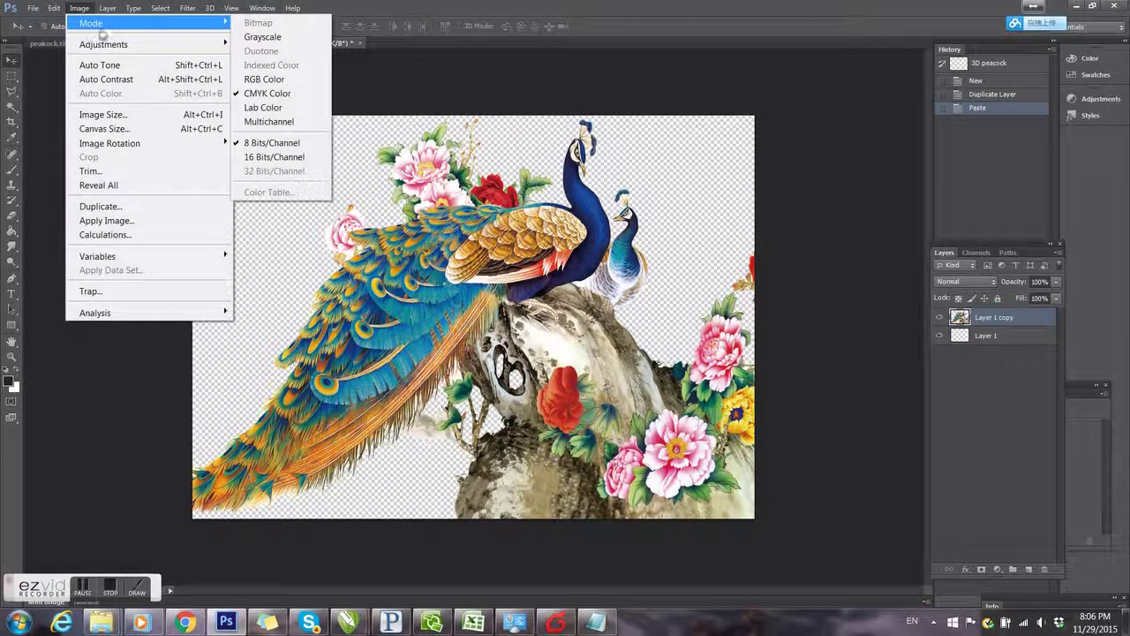
pyautogui.click(269, 93)
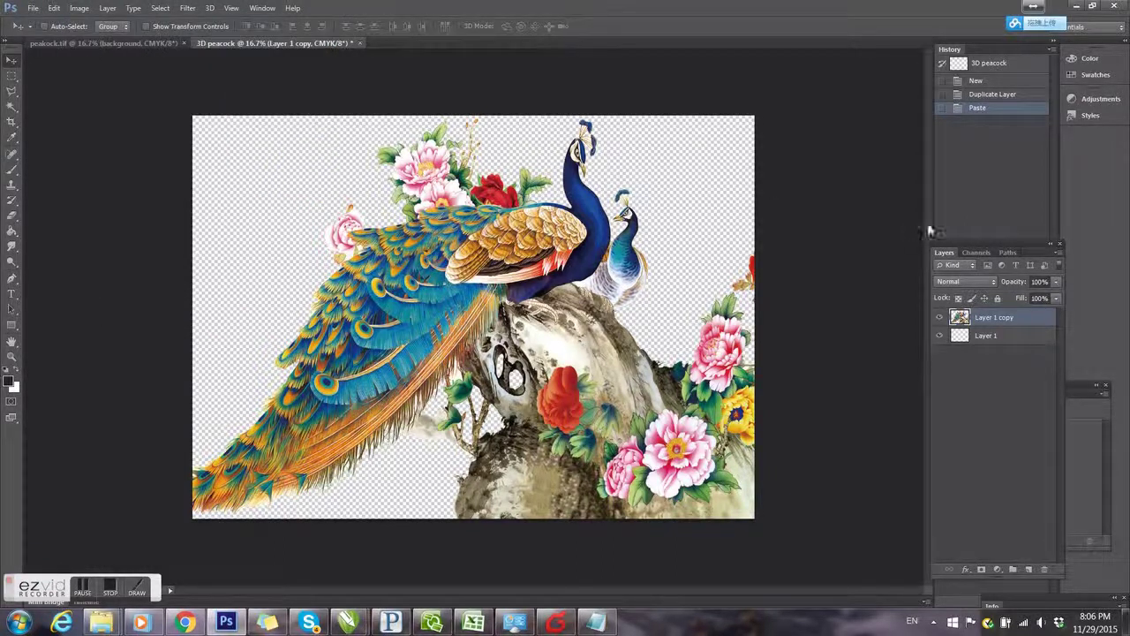
pyautogui.click(974, 253)
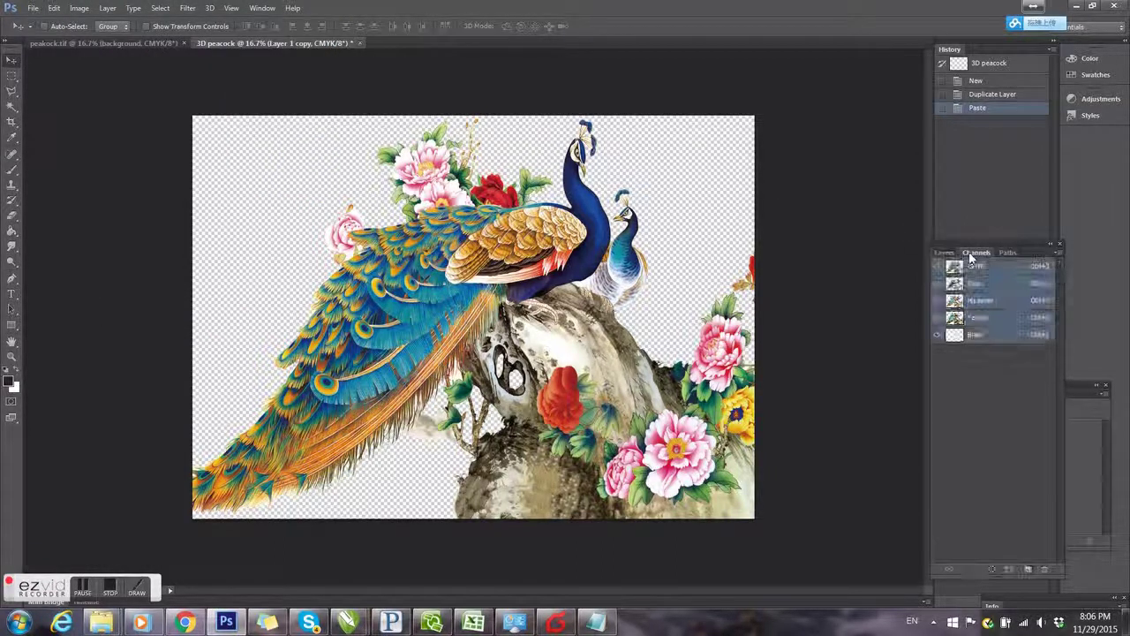
pyautogui.click(980, 300)
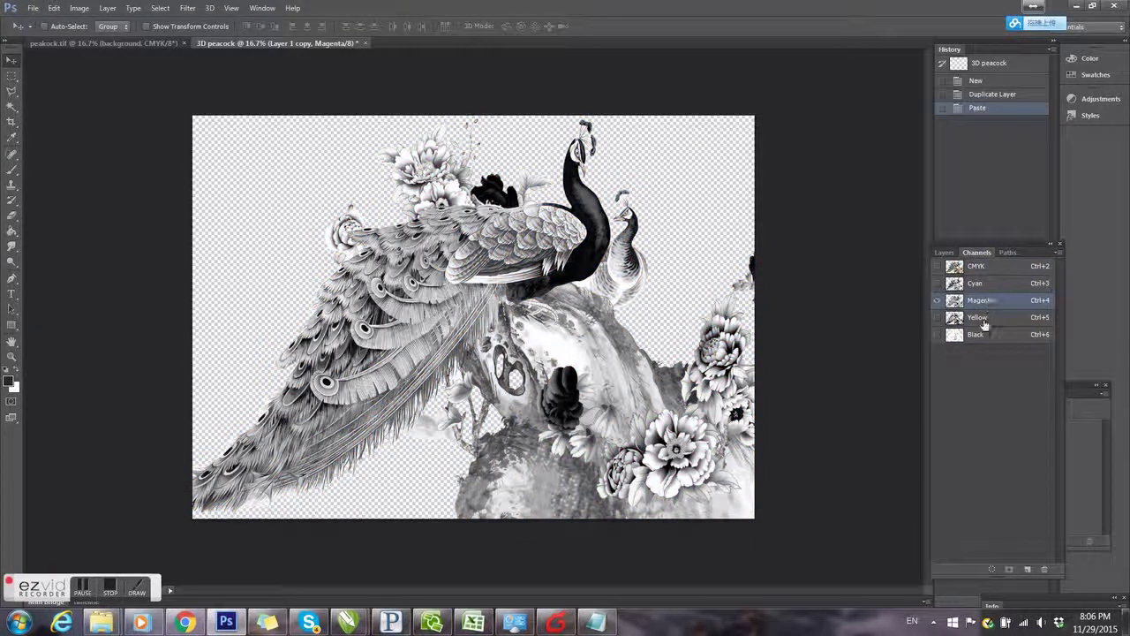
pyautogui.click(985, 321)
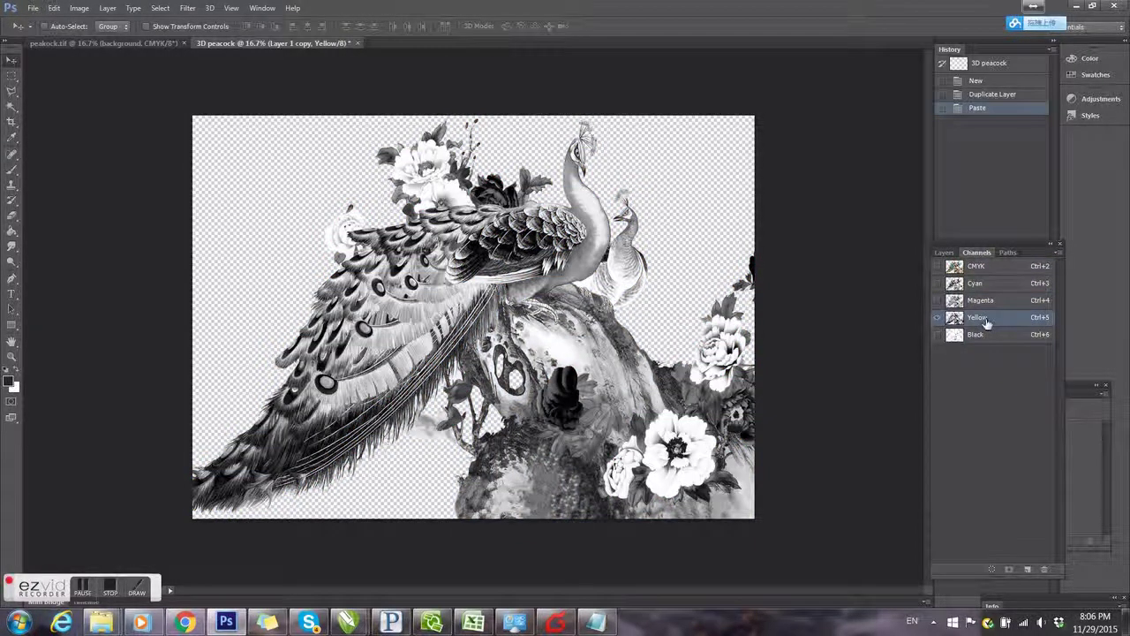
pyautogui.rightClick(987, 320)
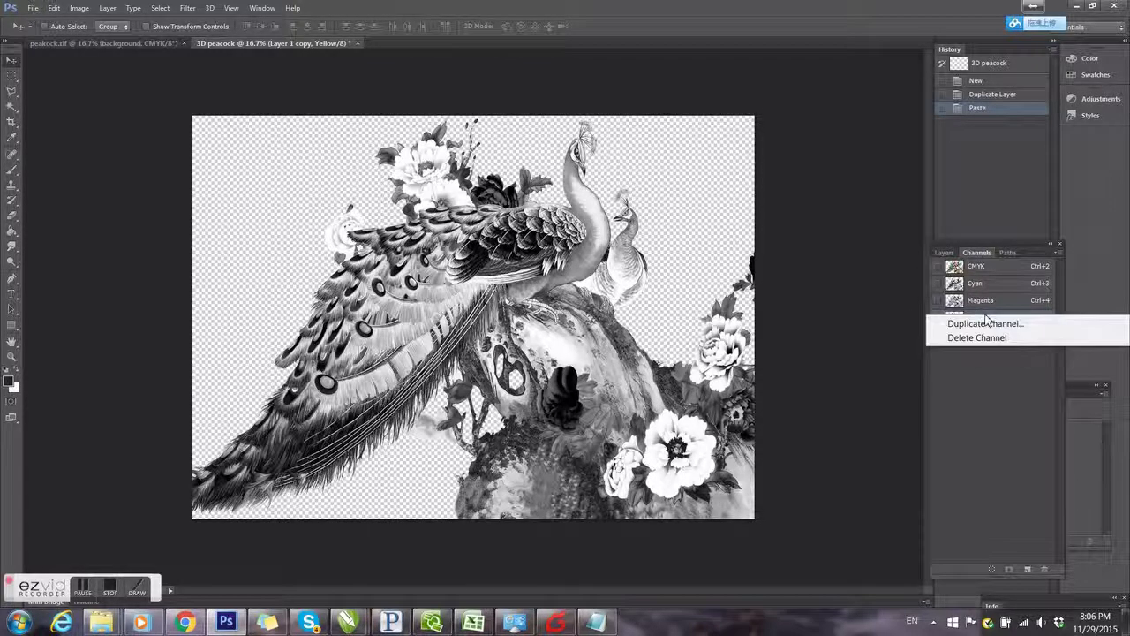
pyautogui.click(986, 324)
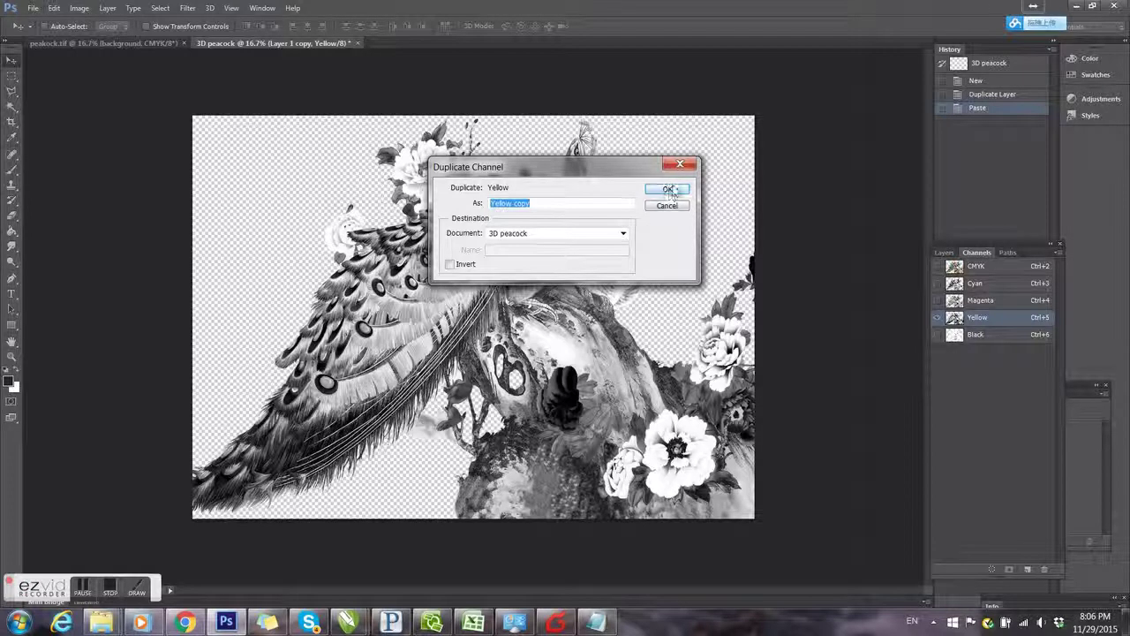
pyautogui.click(668, 189)
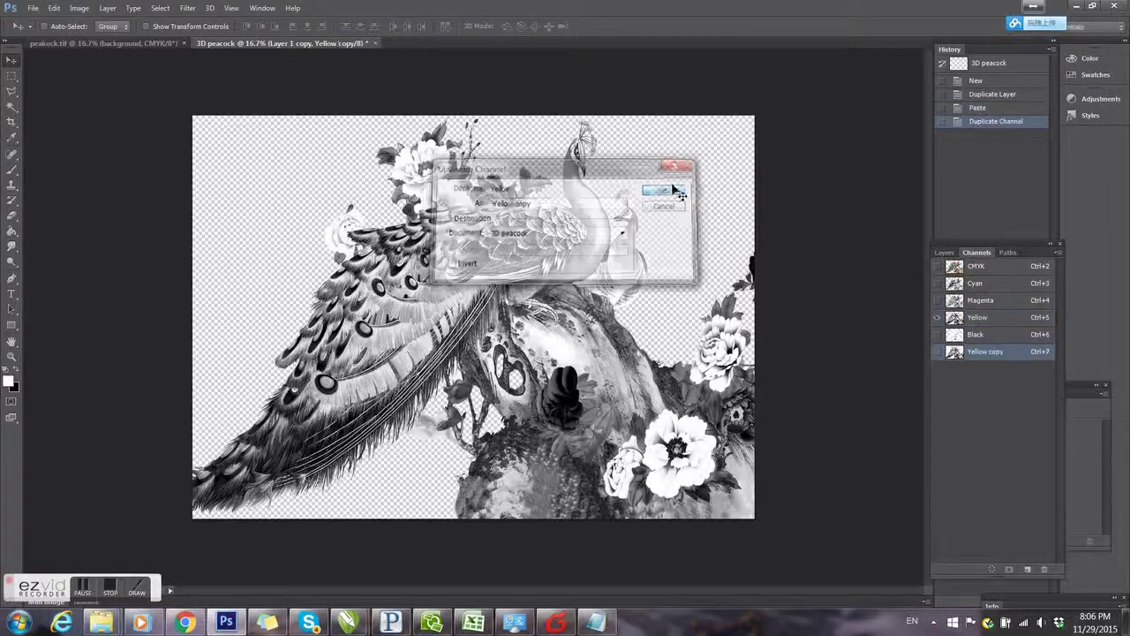
# Step: Turn Yellow copy into a red spot colour channel at 100% solidity
pyautogui.doubleClick(954, 353)
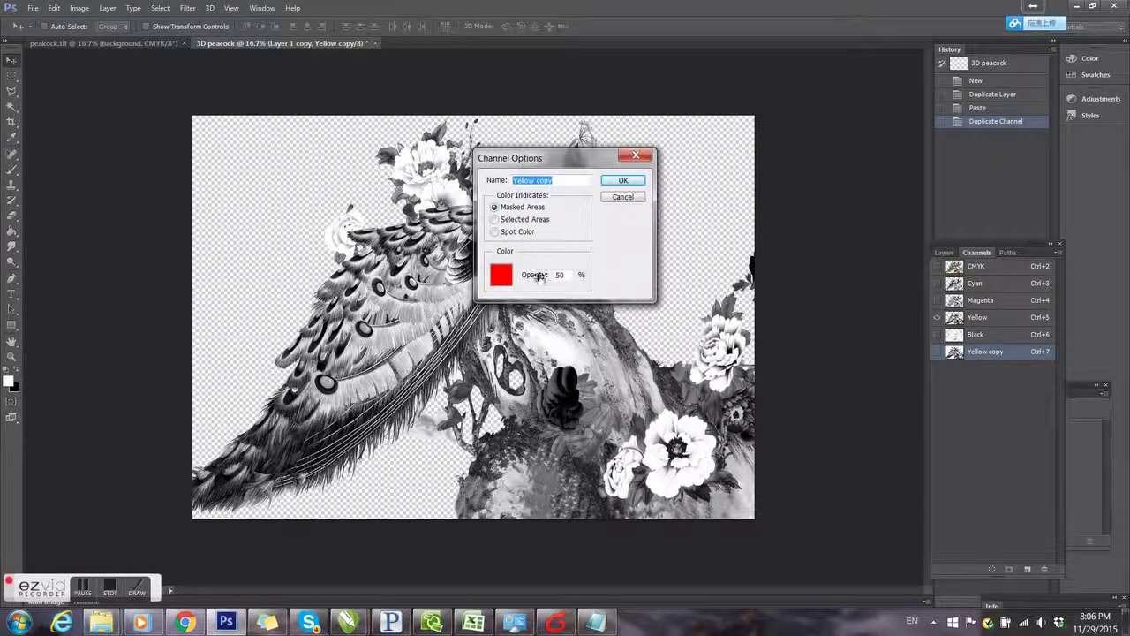
pyautogui.click(518, 231)
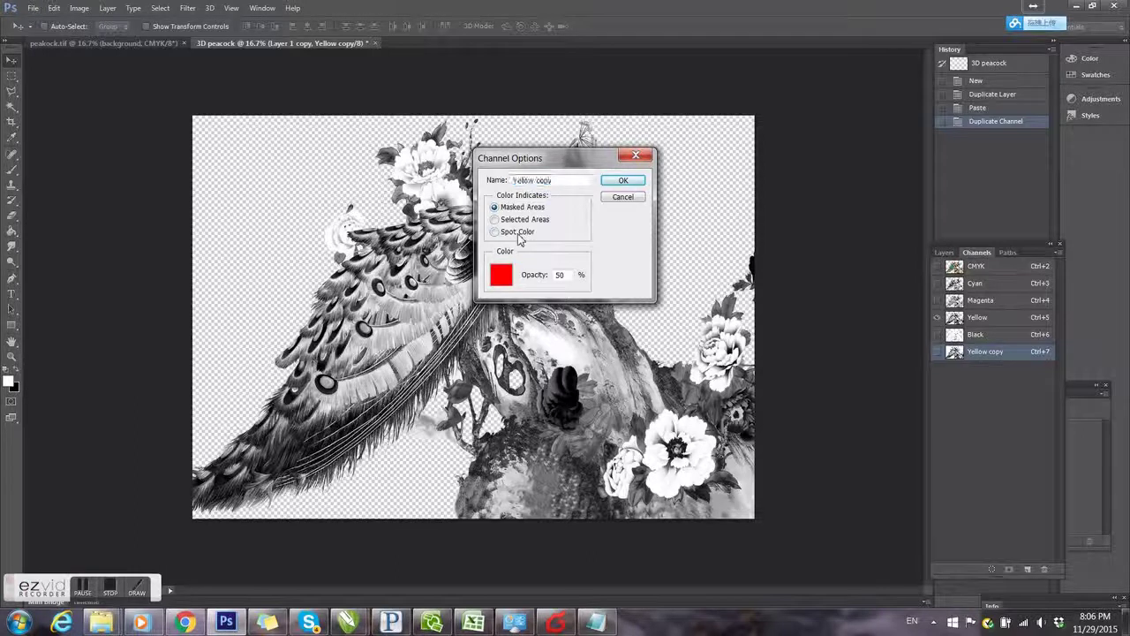
pyautogui.doubleClick(564, 276)
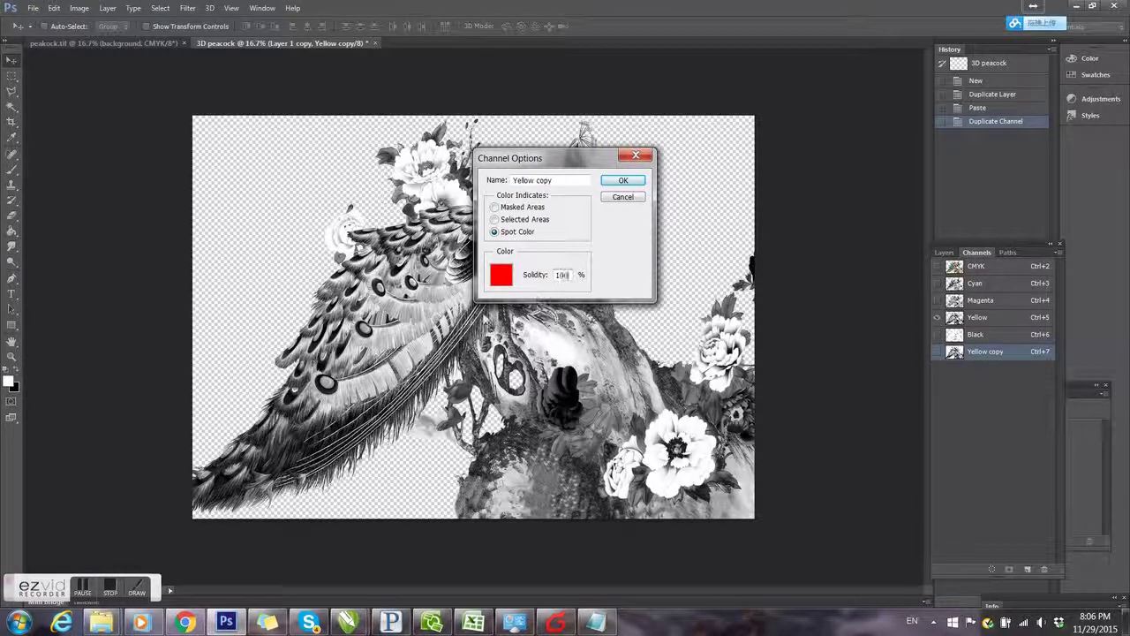
pyautogui.click(623, 181)
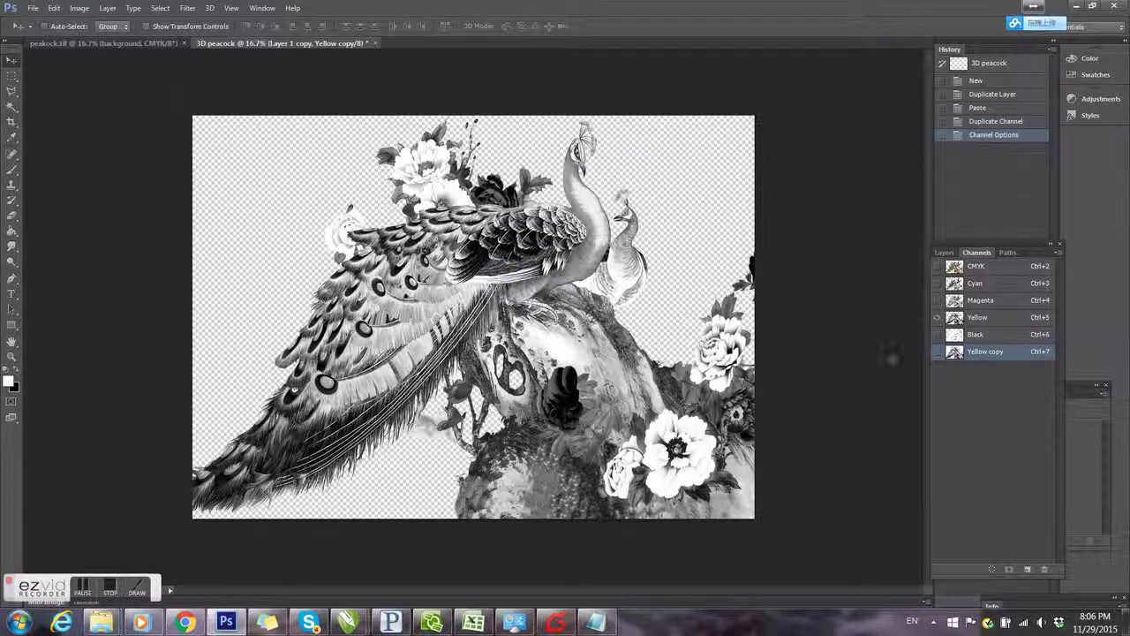
# Step: Make Yellow copy, the colour channels and the CMYK composite visible again
pyautogui.click(938, 352)
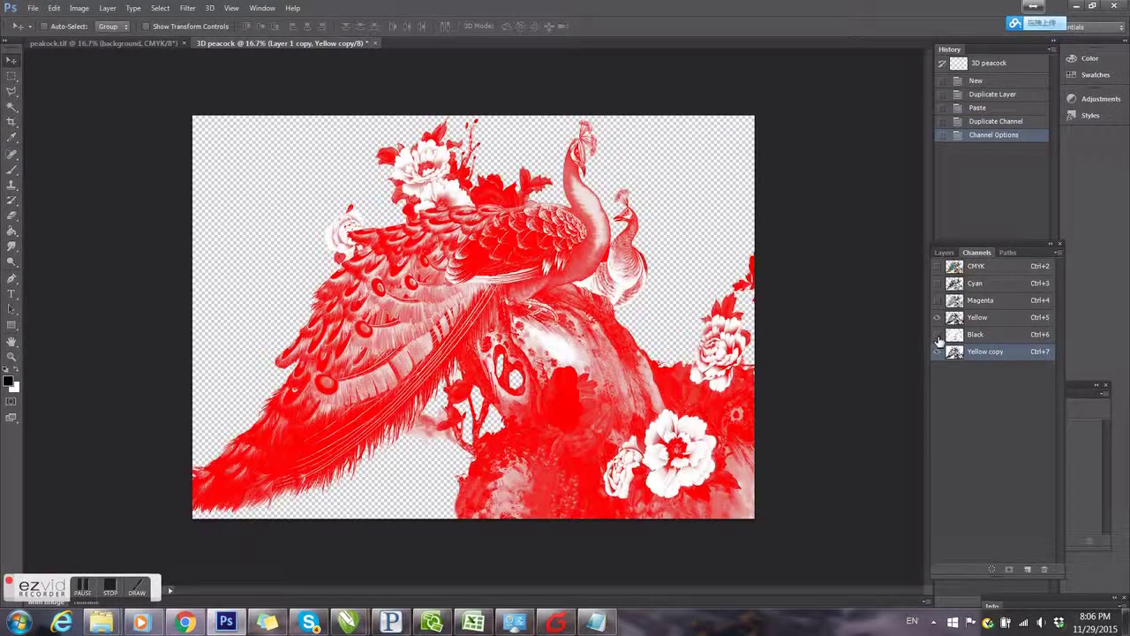
pyautogui.click(938, 317)
pyautogui.click(938, 282)
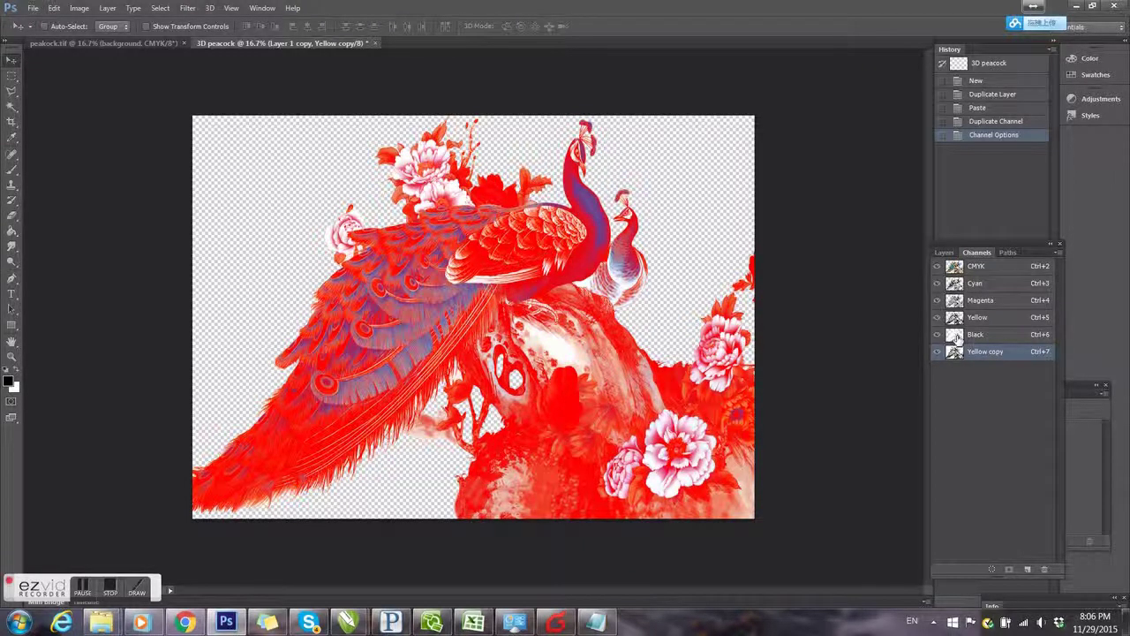
# Step: Hide Layer 1 copy and apply Levels with white input near 180 and midtone 0.68
pyautogui.click(943, 252)
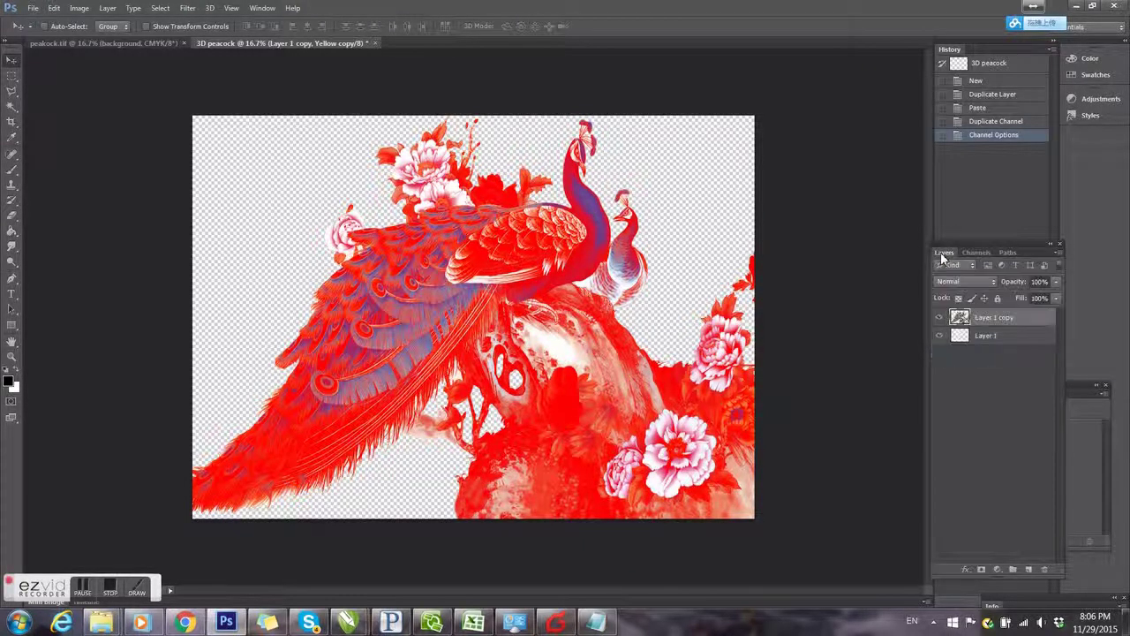
pyautogui.click(942, 319)
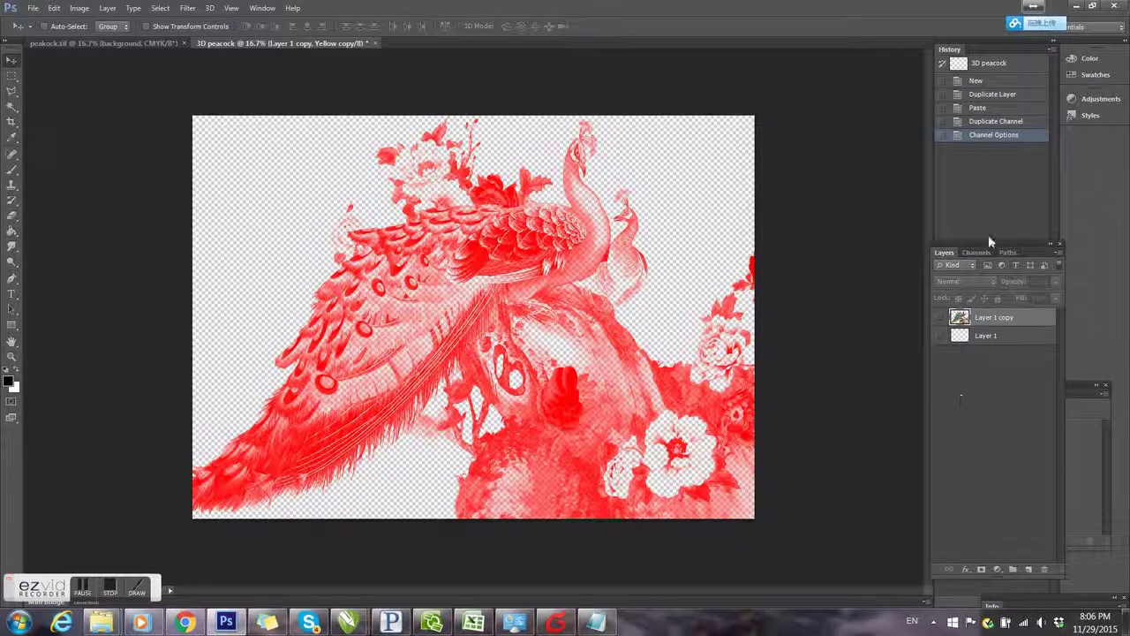
pyautogui.click(80, 11)
pyautogui.moveTo(104, 44)
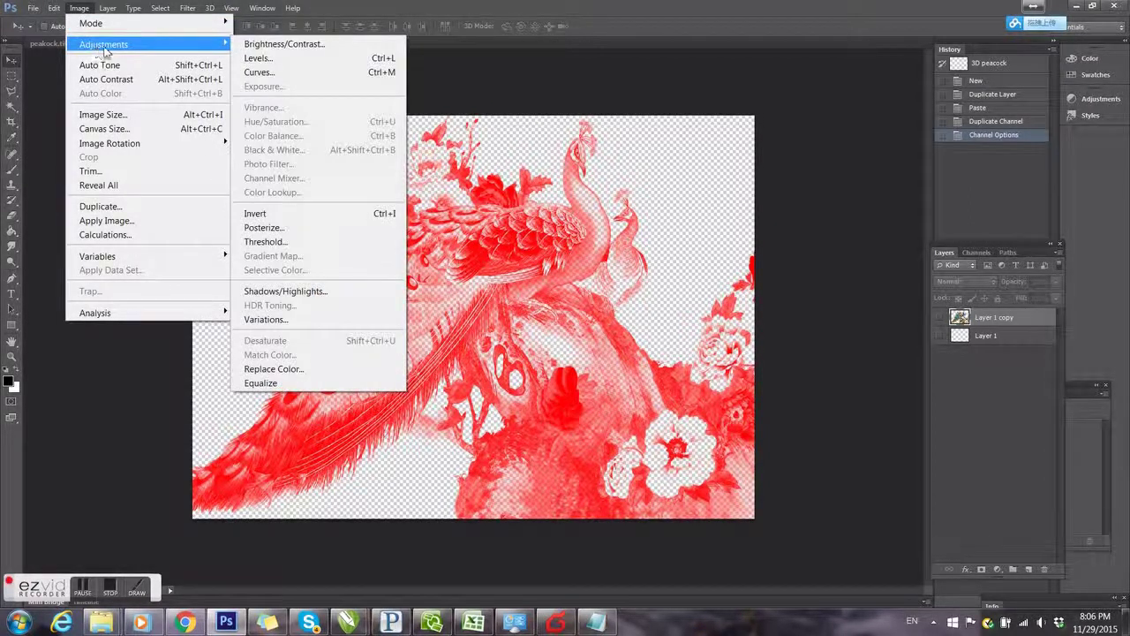
pyautogui.click(311, 59)
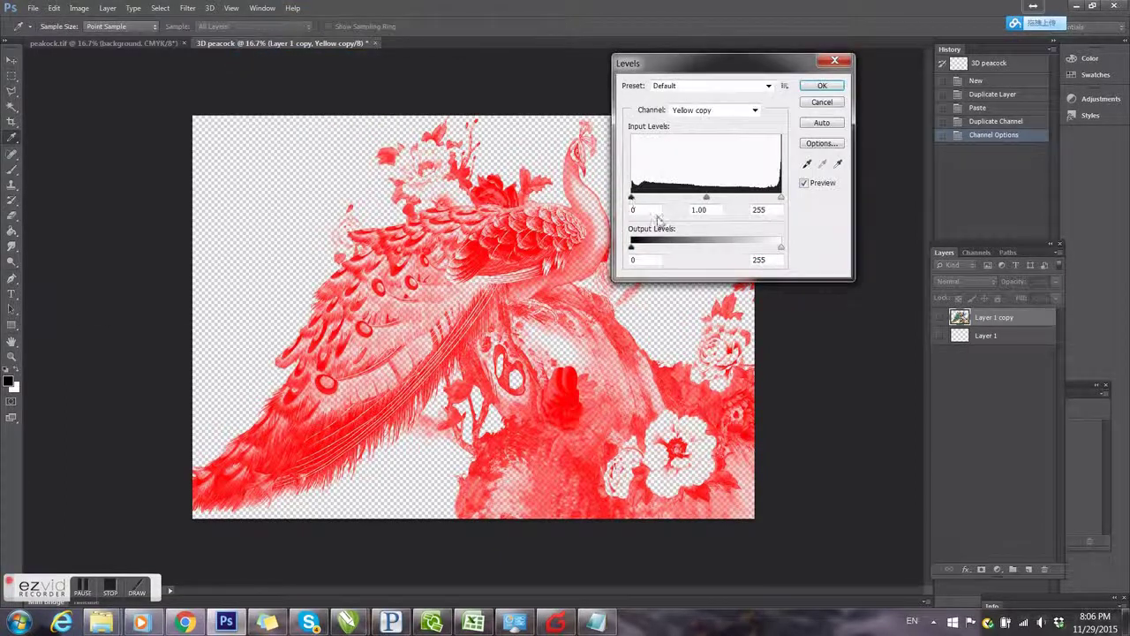
pyautogui.moveTo(633, 198)
pyautogui.mouseDown()
pyautogui.moveTo(660, 198)
pyautogui.moveTo(633, 208)
pyautogui.mouseUp()
pyautogui.moveTo(781, 199); pyautogui.dragTo(739, 198)
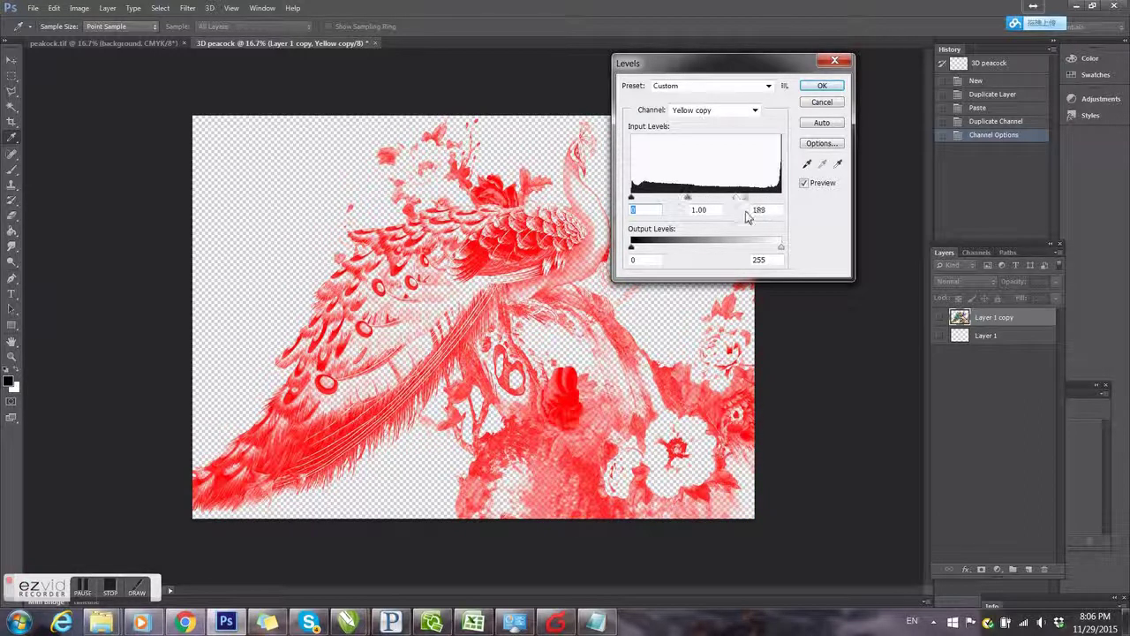
pyautogui.moveTo(685, 198); pyautogui.dragTo(697, 198)
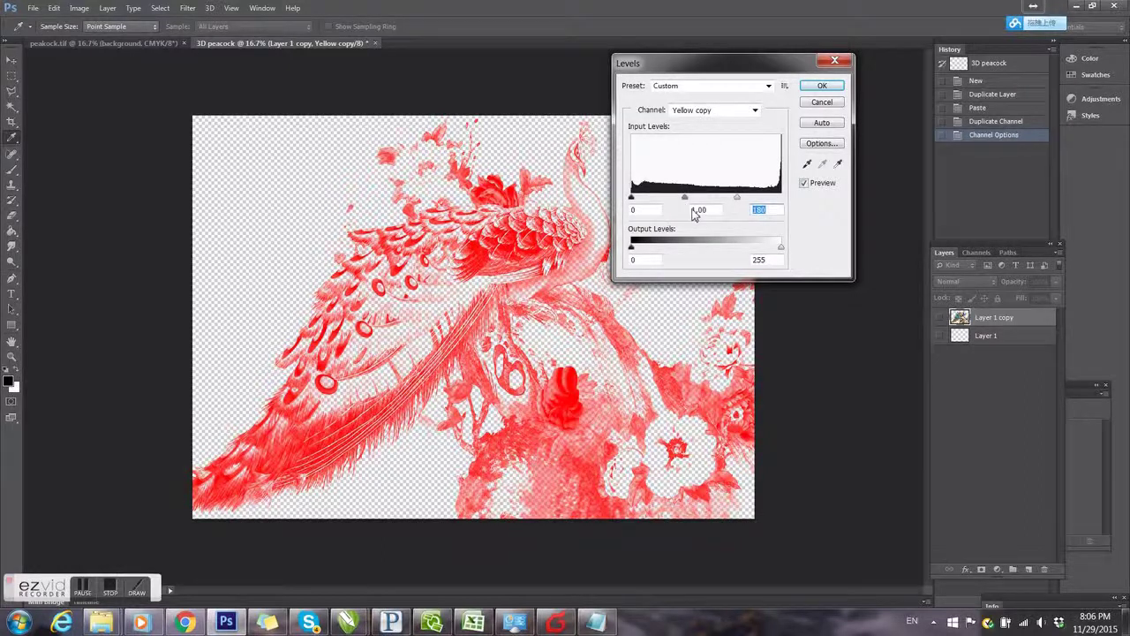
pyautogui.hotkey('shift', 'Tab')
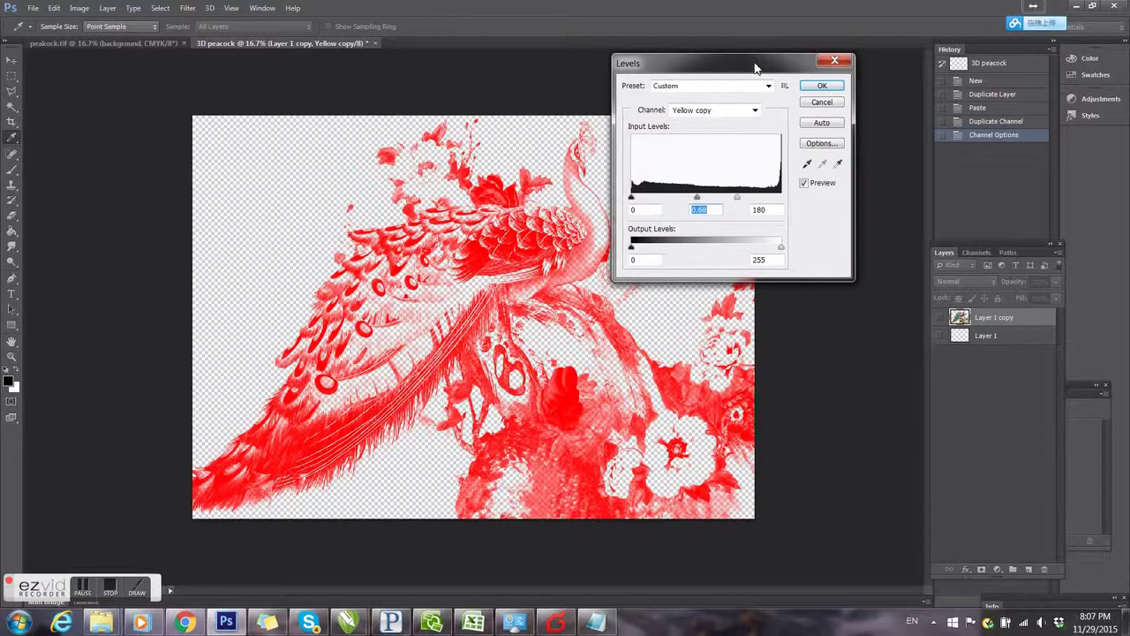
pyautogui.moveTo(755, 68); pyautogui.dragTo(879, 48)
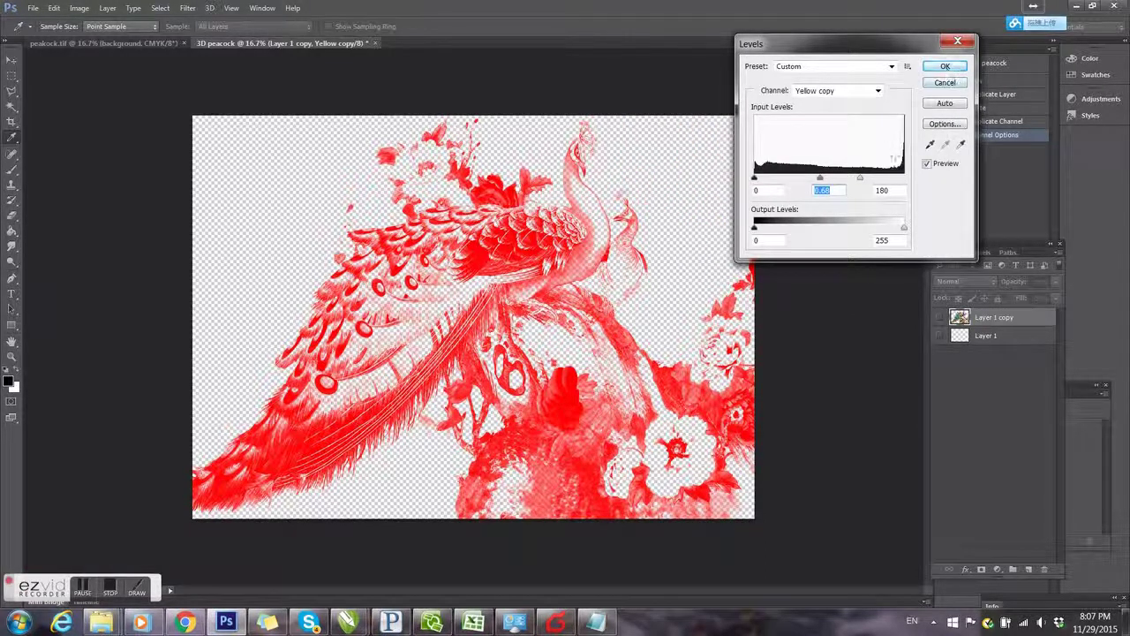
pyautogui.moveTo(861, 181); pyautogui.dragTo(863, 185)
pyautogui.click(945, 68)
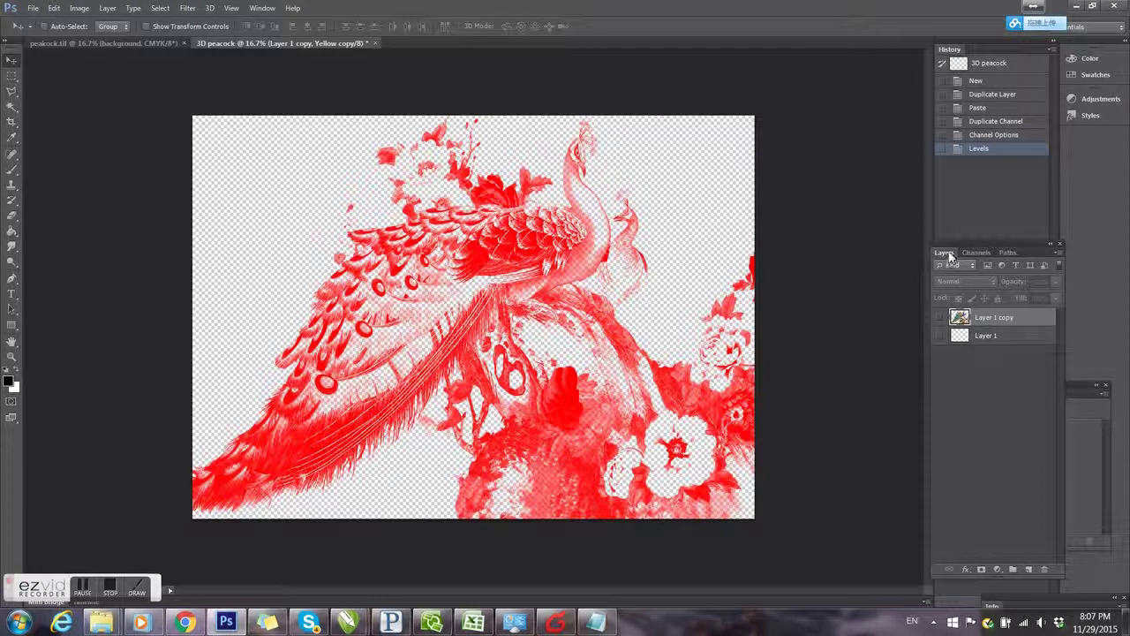
# Step: Save as a layered LZW TIFF named '3D peacock-white' in the FlatBed Video folder
pyautogui.click(33, 8)
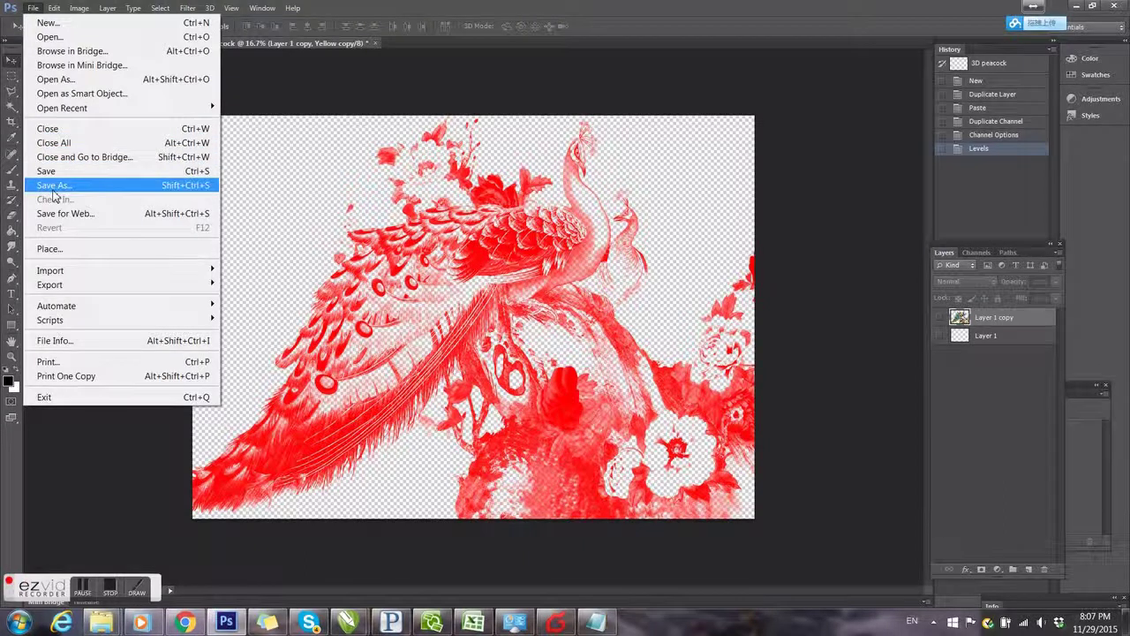
pyautogui.click(53, 185)
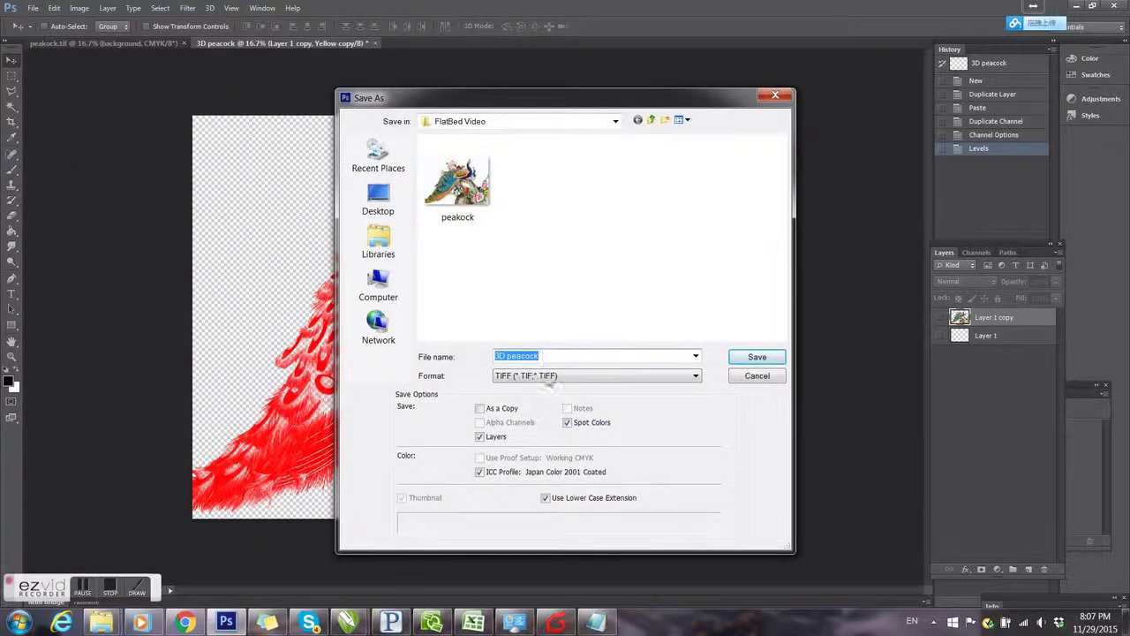
pyautogui.click(554, 356)
pyautogui.write('-white')
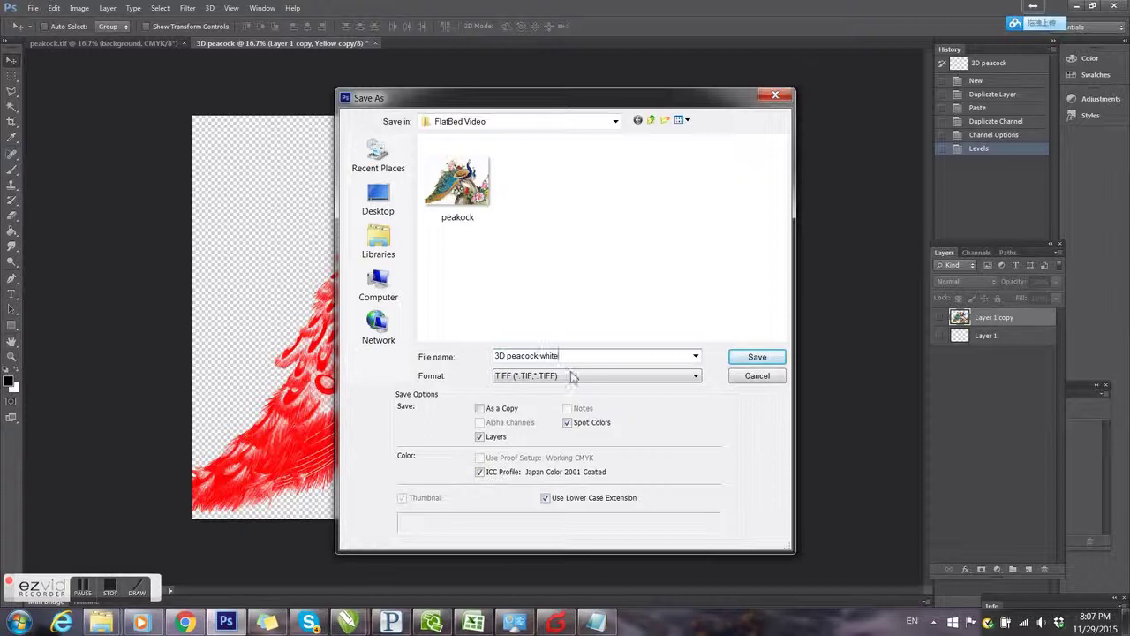
pyautogui.click(745, 361)
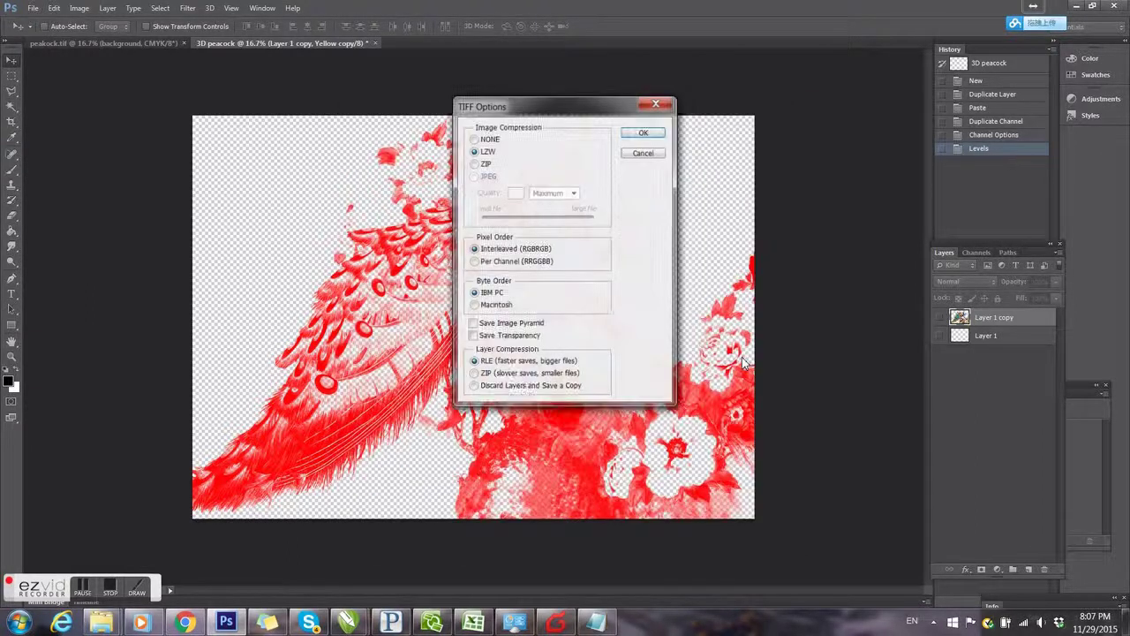
pyautogui.click(646, 134)
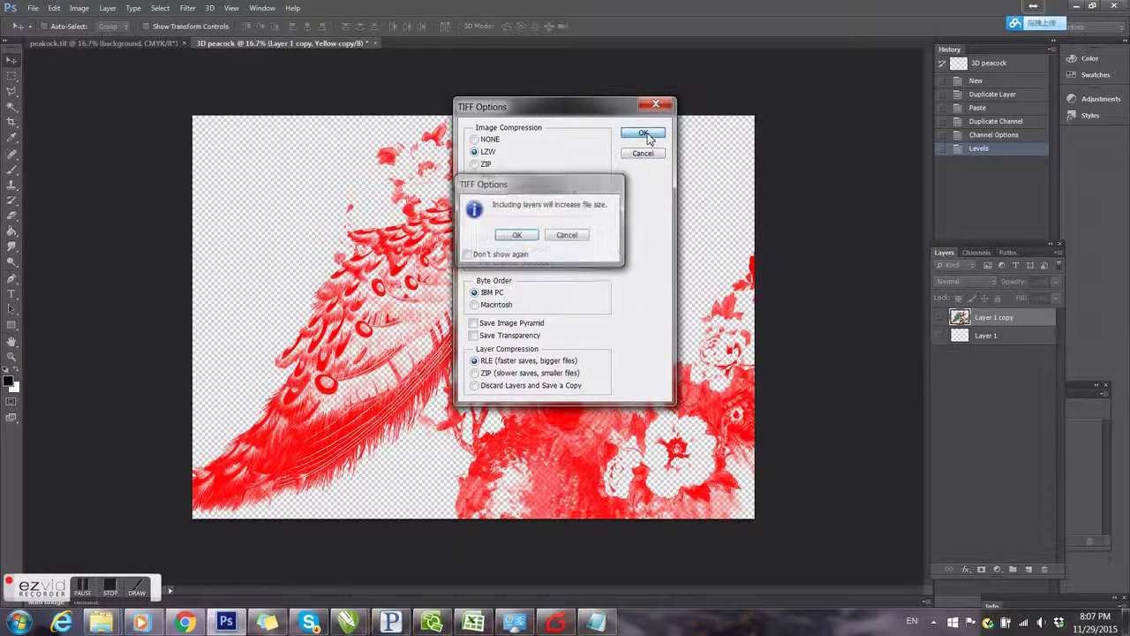
pyautogui.click(518, 235)
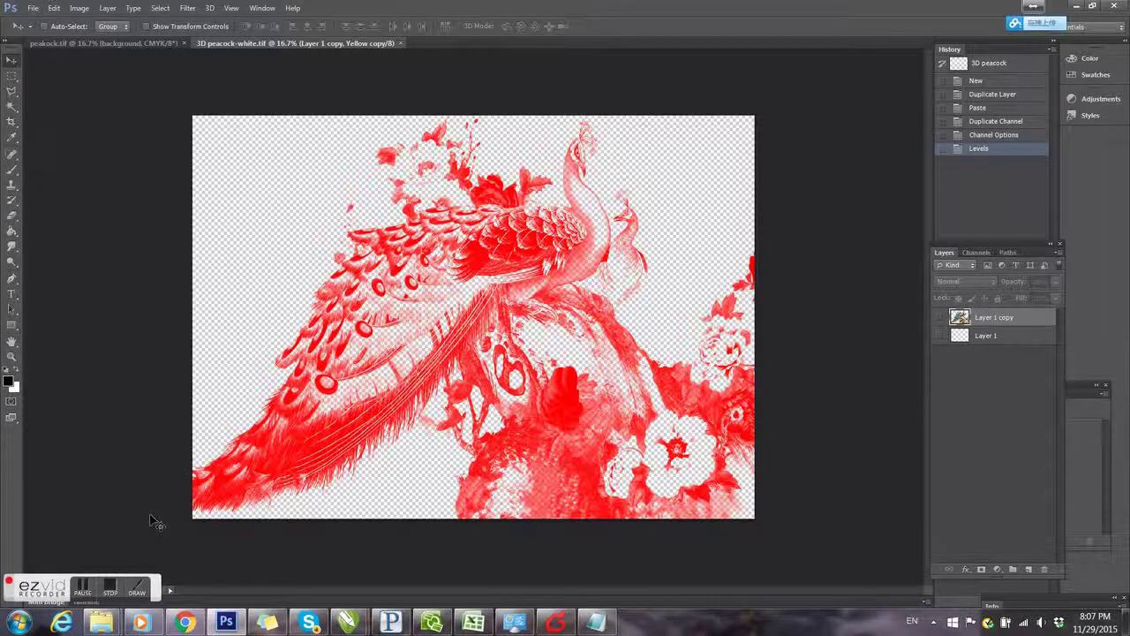
# Step: Launch UltraPrint by searching 'ultr' in the Start menu and bring up its file import browser
pyautogui.click(108, 592)
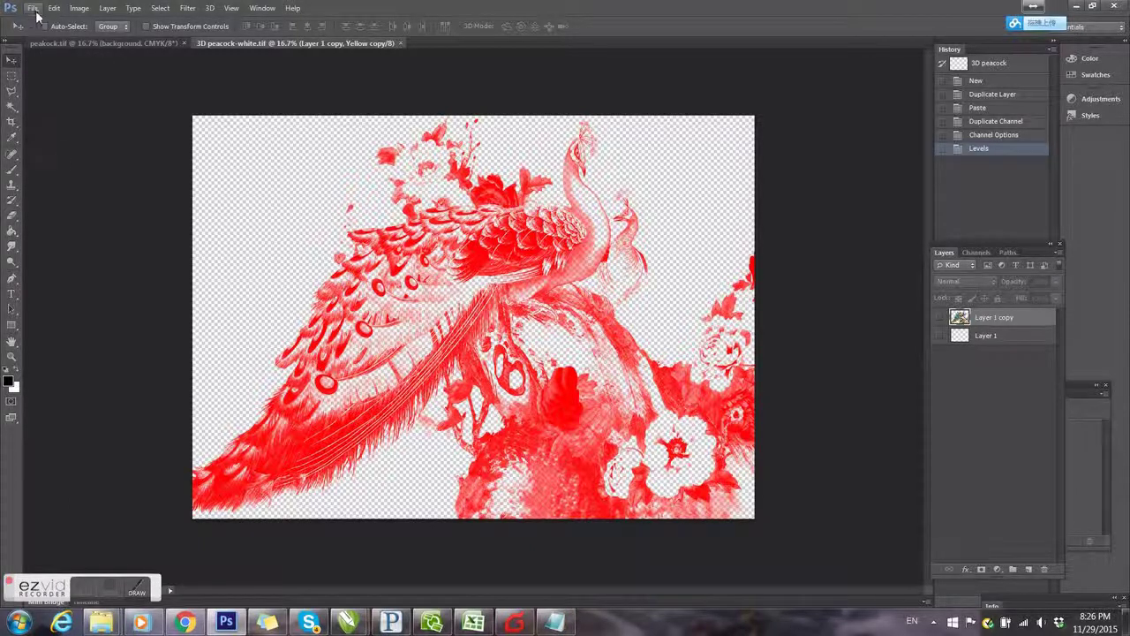
pyautogui.click(21, 623)
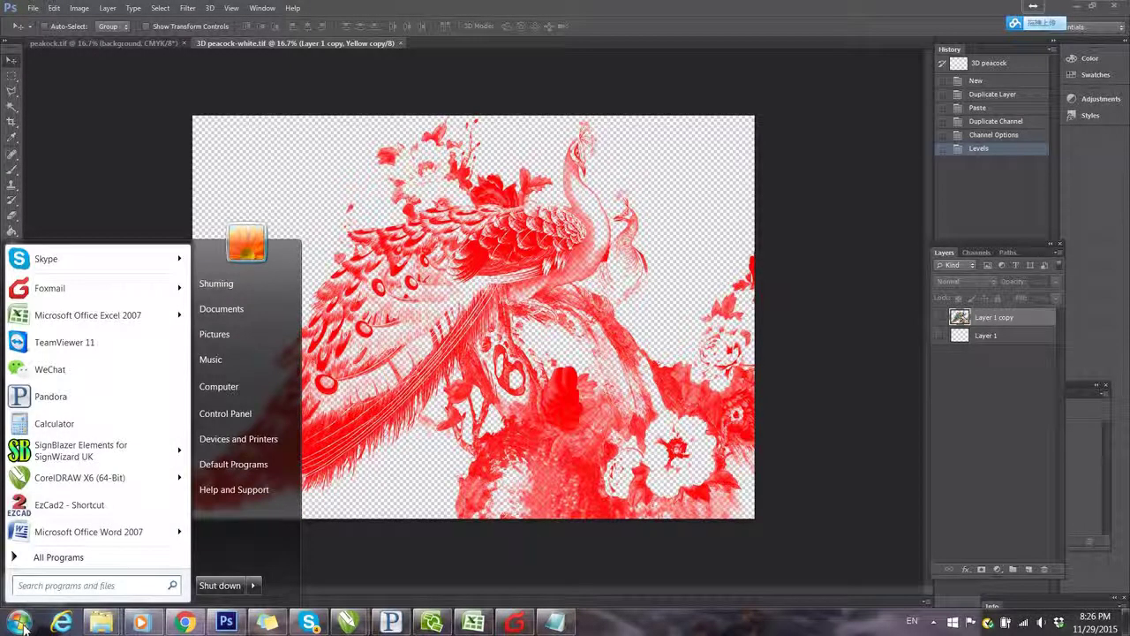
pyautogui.write('ultr')
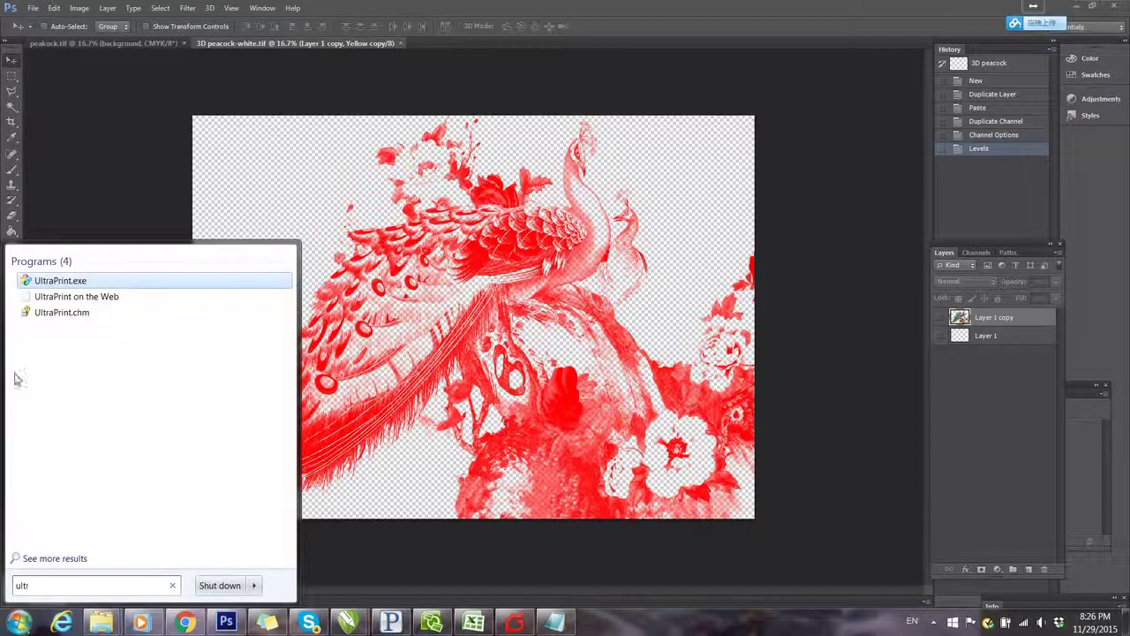
pyautogui.click(60, 280)
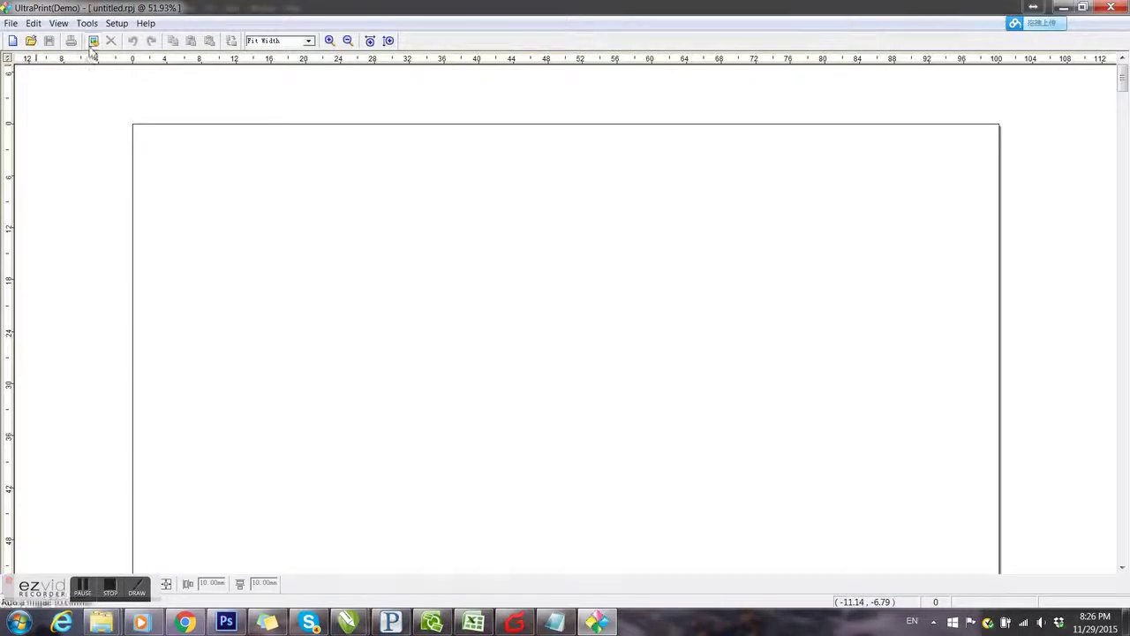
pyautogui.click(93, 40)
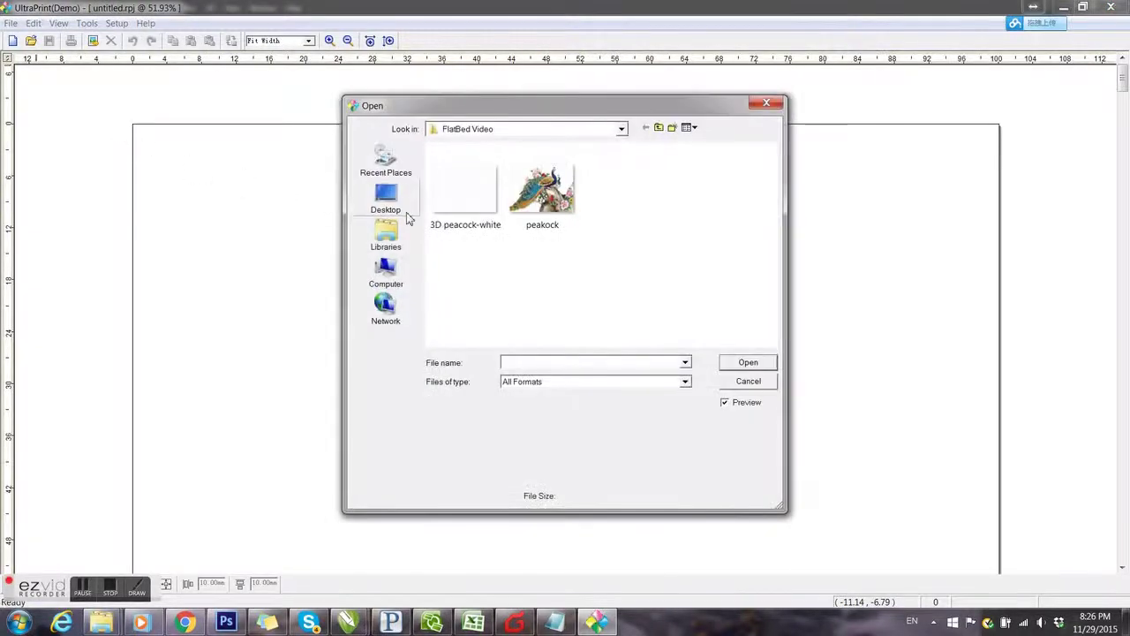
# Step: Place 3D peacock-white on the layout at 20.20 × 14.49 cm, leaving Output Size unchanged
pyautogui.doubleClick(445, 206)
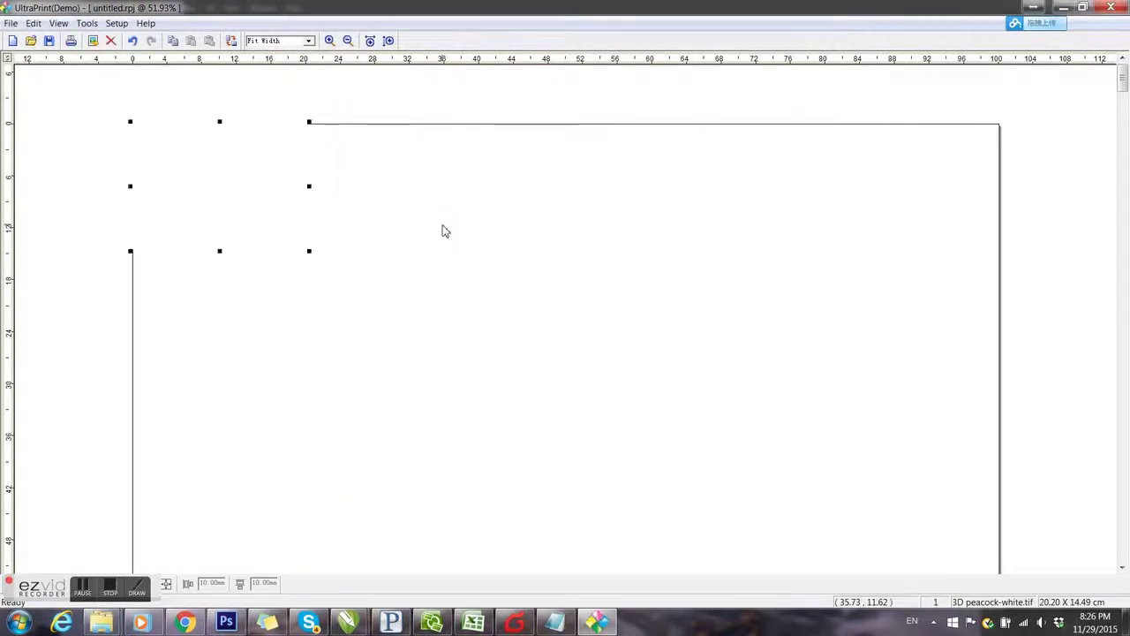
pyautogui.rightClick(210, 155)
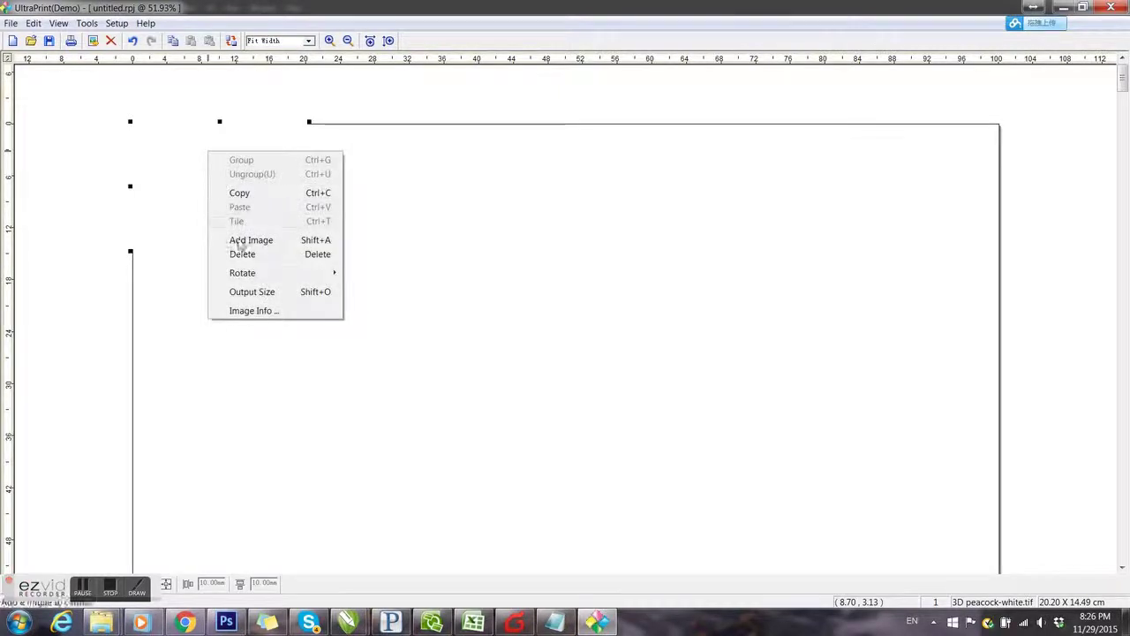
pyautogui.click(254, 293)
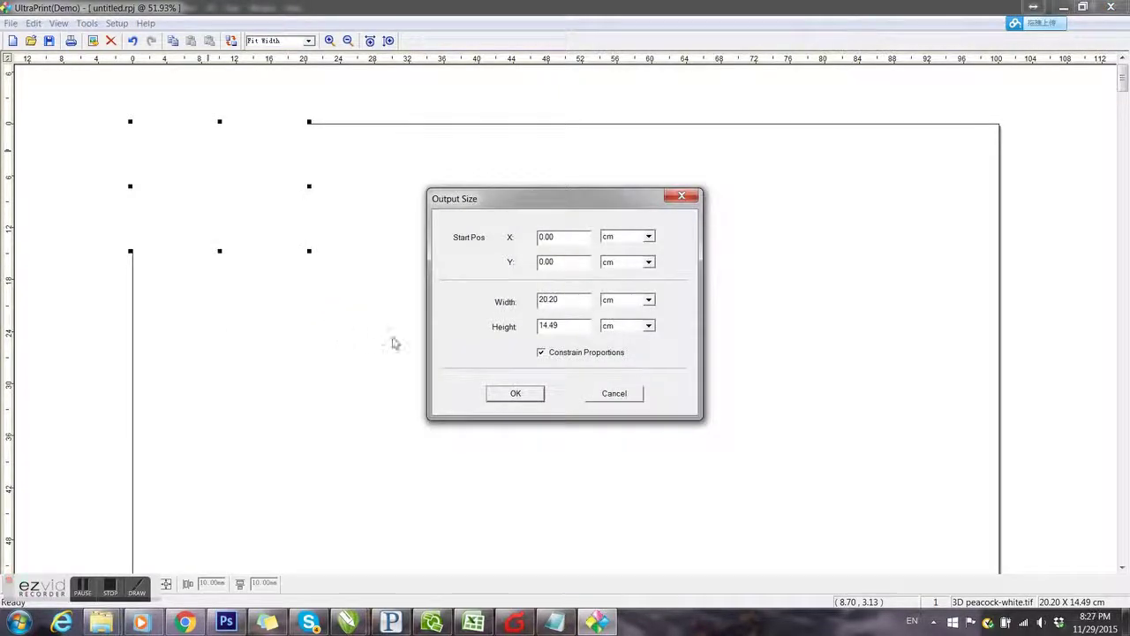
pyautogui.click(625, 396)
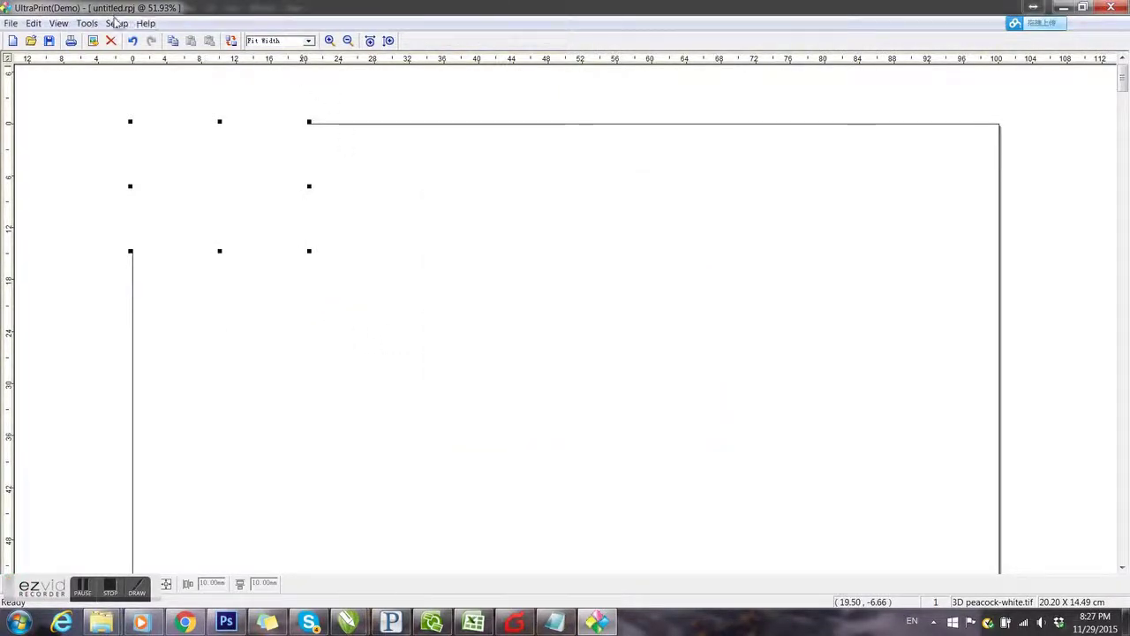
# Step: Set White Ink to Spot in UltraPrint's Setup > Options
pyautogui.click(117, 23)
pyautogui.click(137, 38)
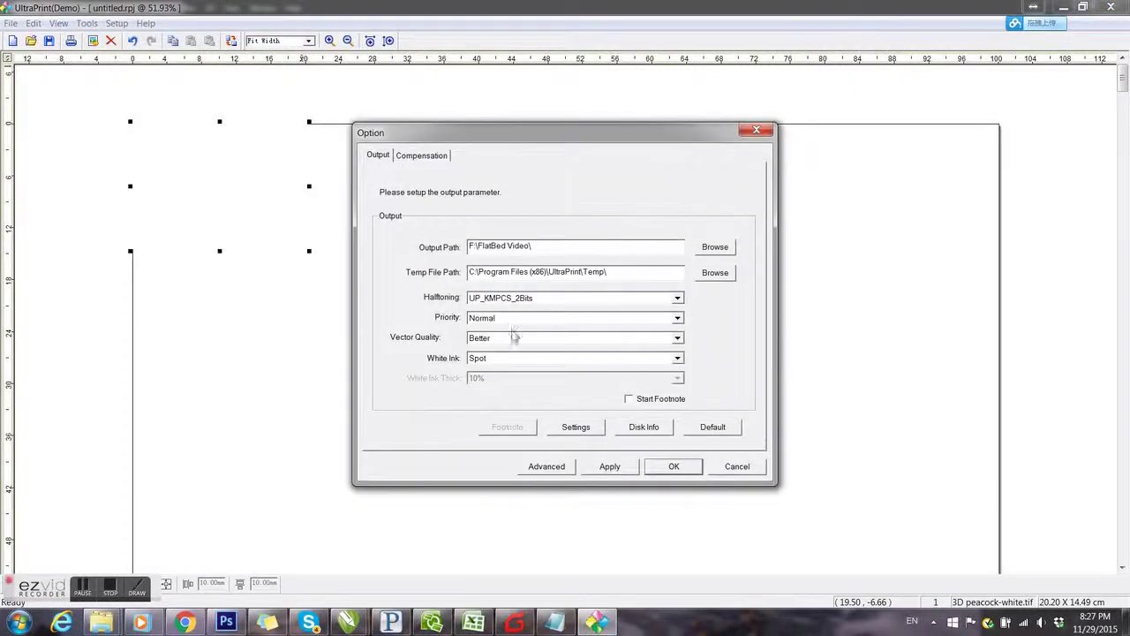
pyautogui.click(498, 359)
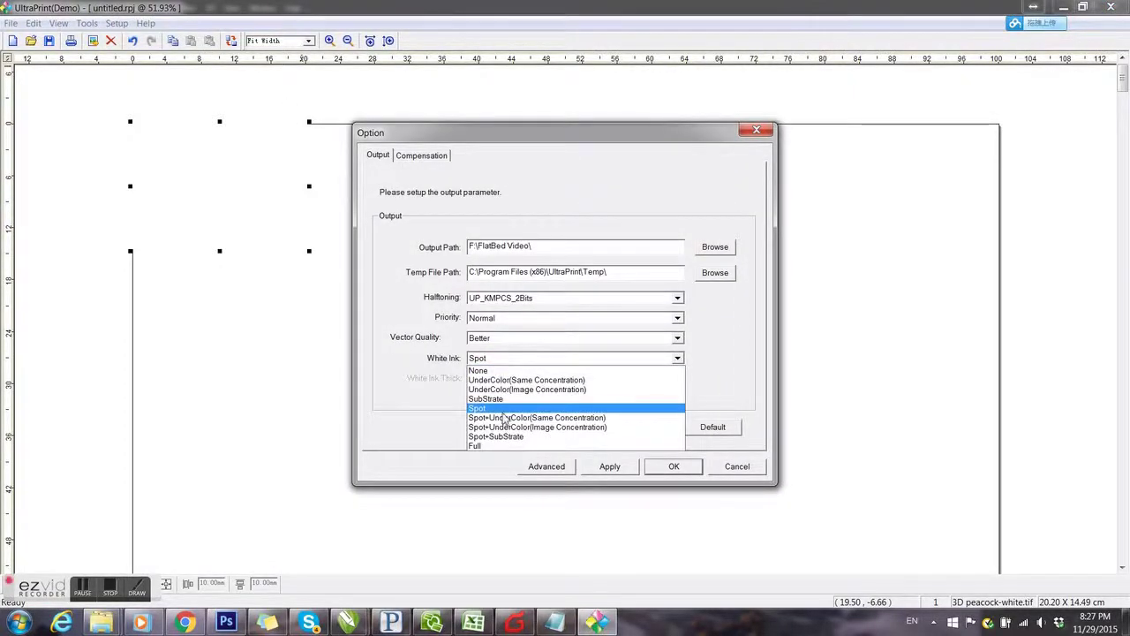
pyautogui.click(503, 409)
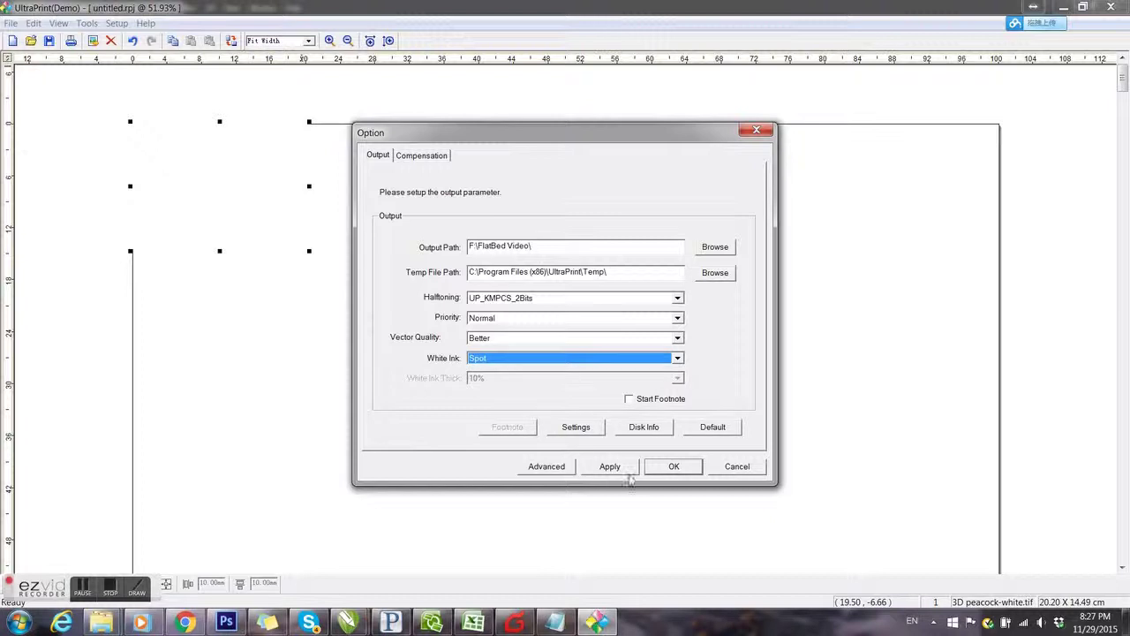
pyautogui.click(674, 468)
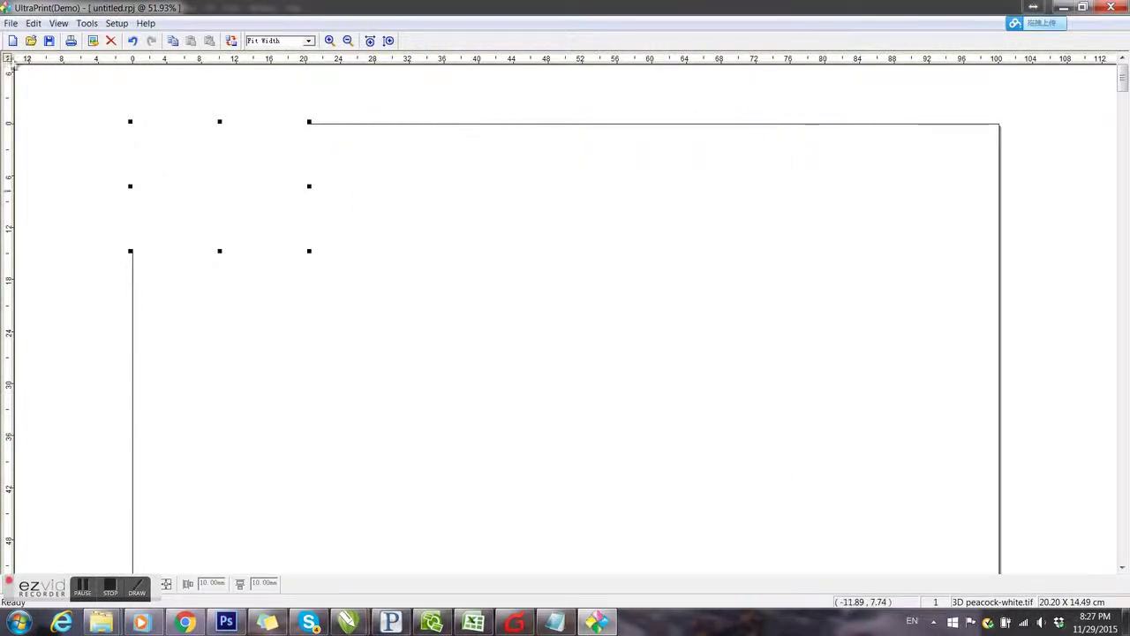
# Step: Keep the HS_PC_6color_600x1200_8pass curve and lower the ink limit to 26% in Print settings
pyautogui.click(94, 41)
pyautogui.click(747, 380)
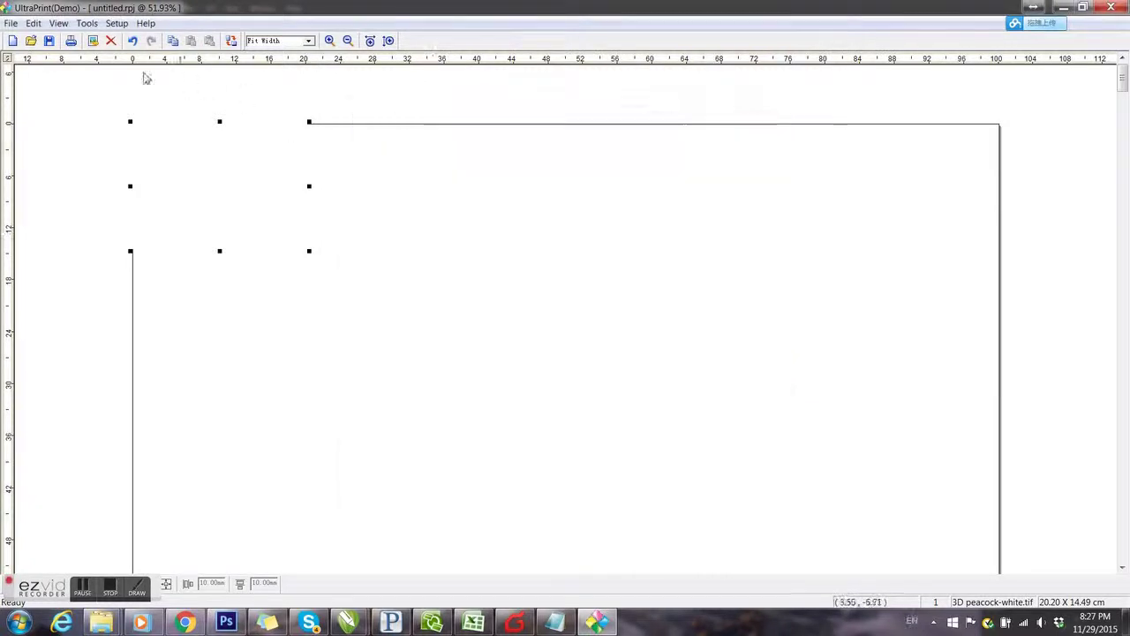
pyautogui.click(70, 41)
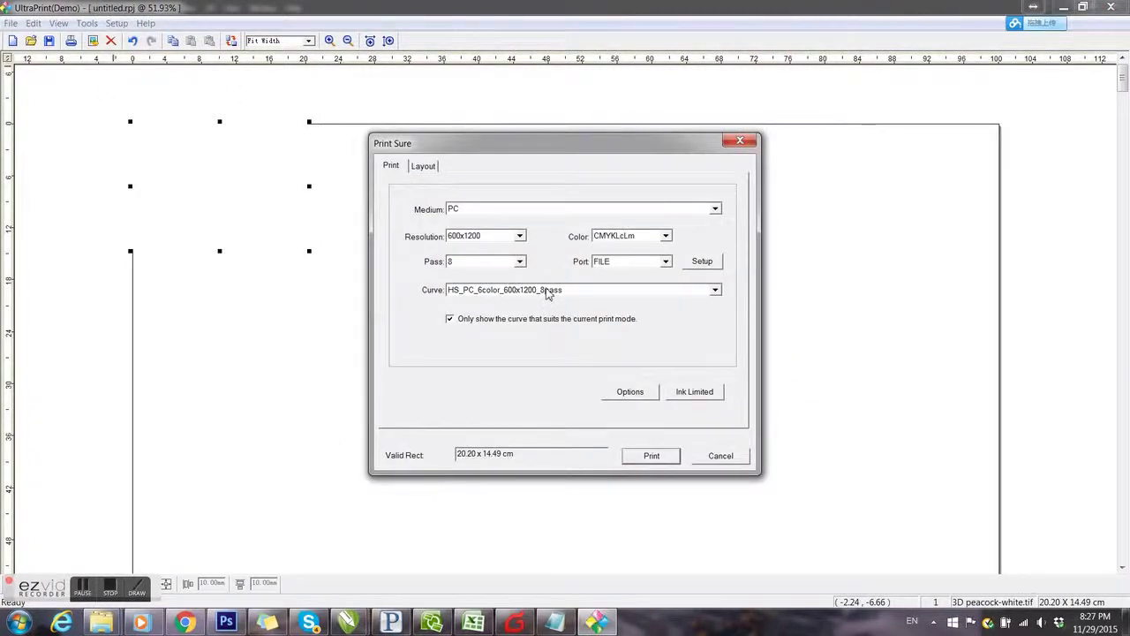
pyautogui.click(548, 293)
pyautogui.click(548, 294)
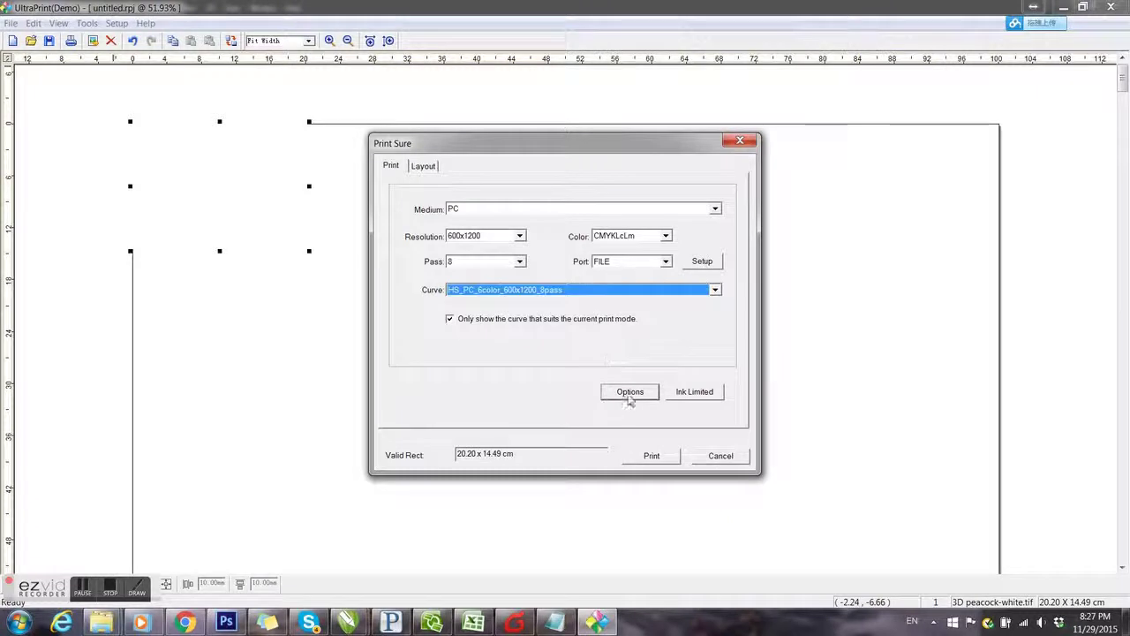
pyautogui.click(694, 392)
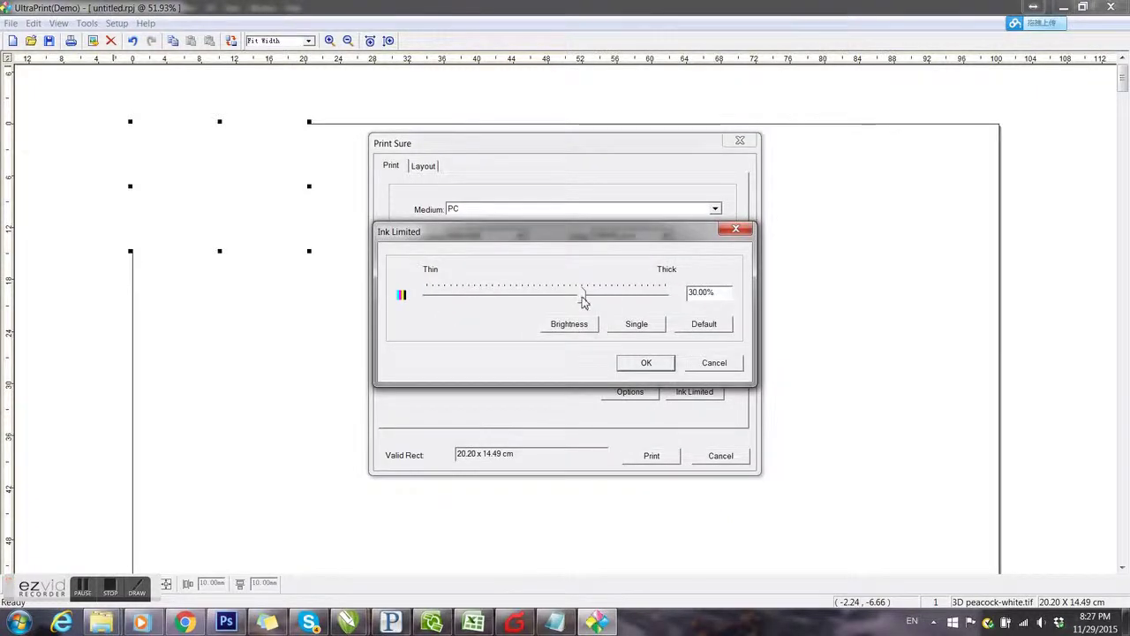
pyautogui.moveTo(582, 301); pyautogui.dragTo(578, 304)
pyautogui.click(638, 366)
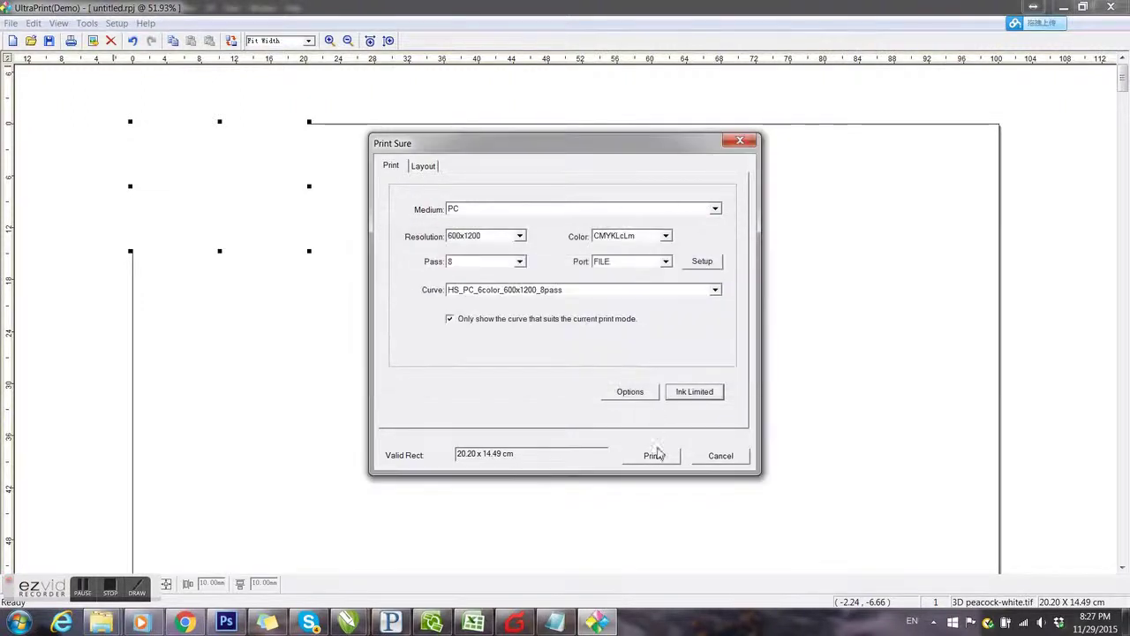
# Step: Print the page to a PRN file named '3D peacock-white'
pyautogui.click(653, 454)
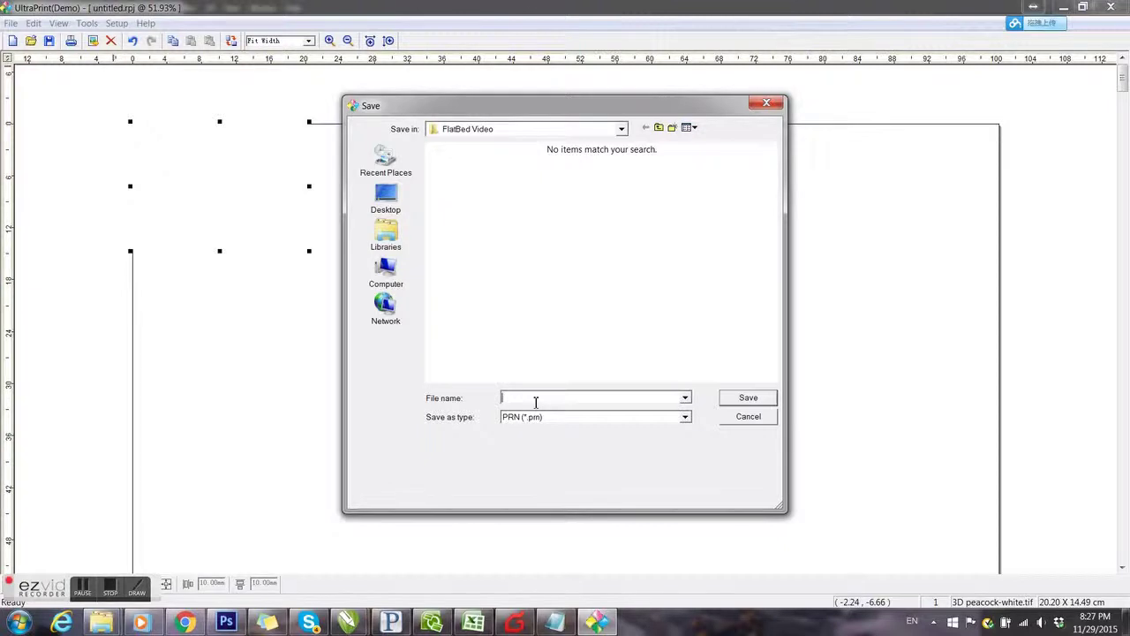
pyautogui.write('3d')
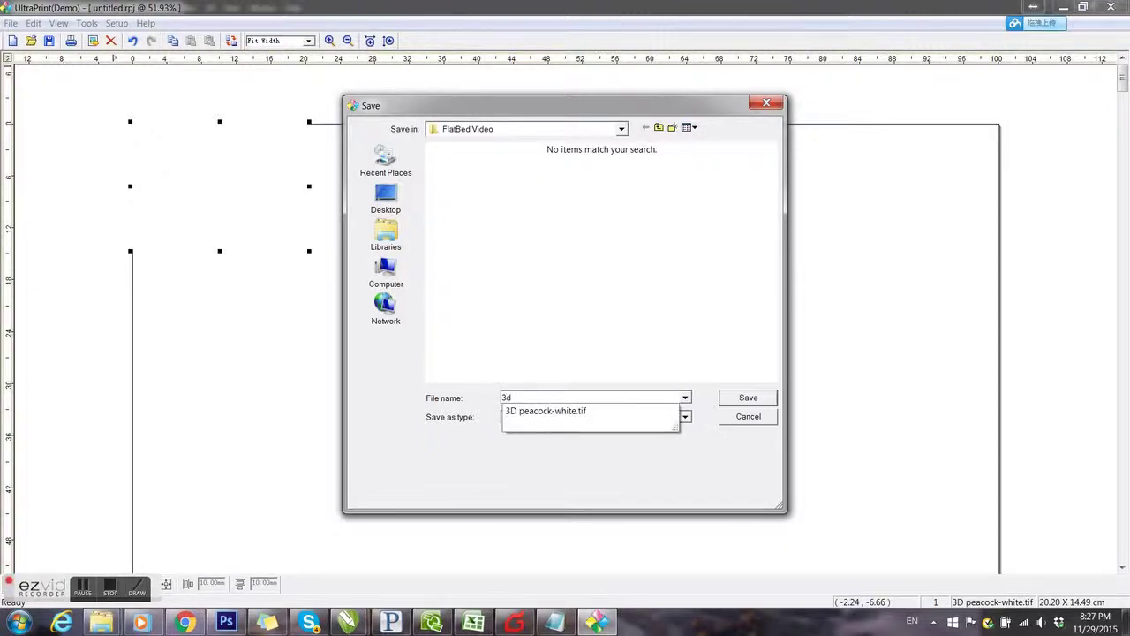
pyautogui.press('Down')
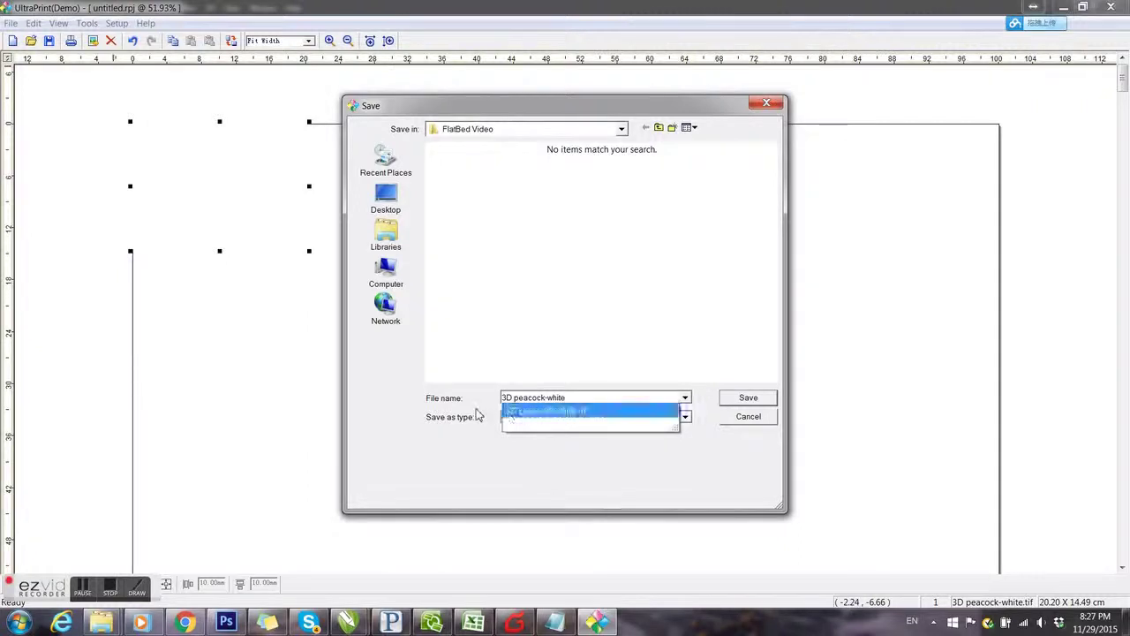
pyautogui.click(506, 411)
# Step: Save the white peacock layer's PRN print file and let processing reach 100%
pyautogui.click(747, 397)
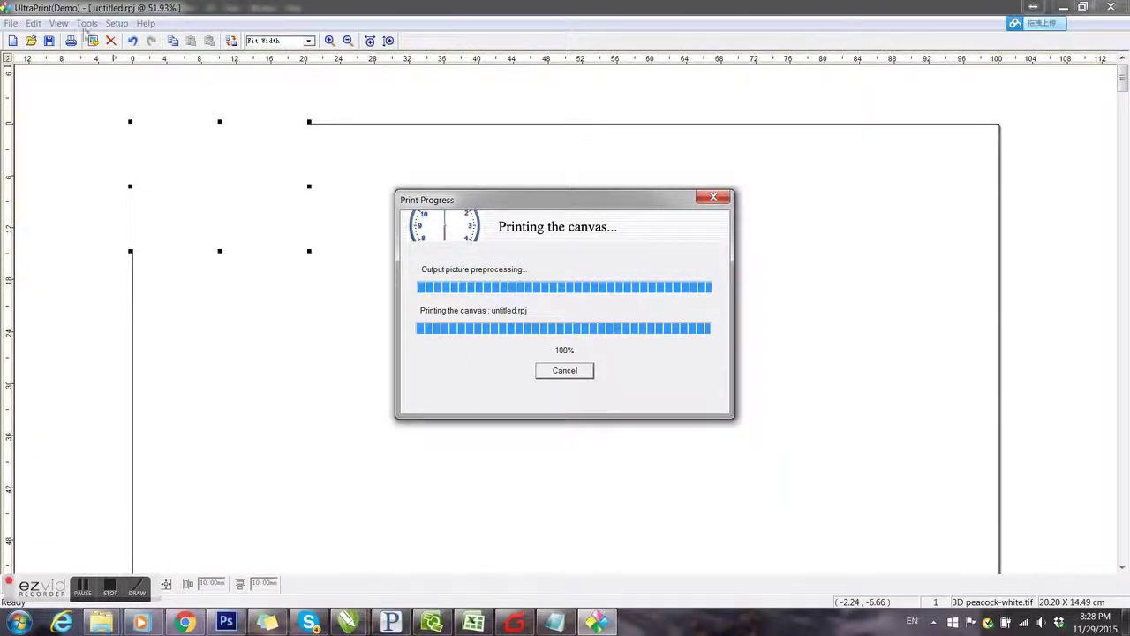
# Step: Replace the white image with peakock.tif and confirm its output size unchanged
pyautogui.press('Delete')
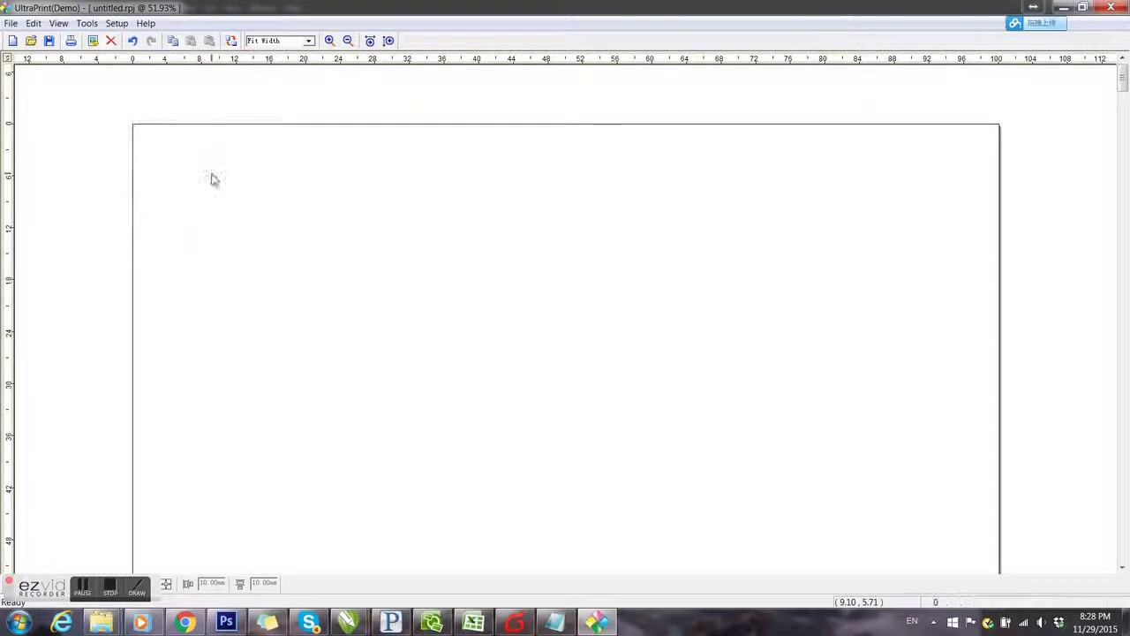
pyautogui.hotkey('ctrl', 'o')
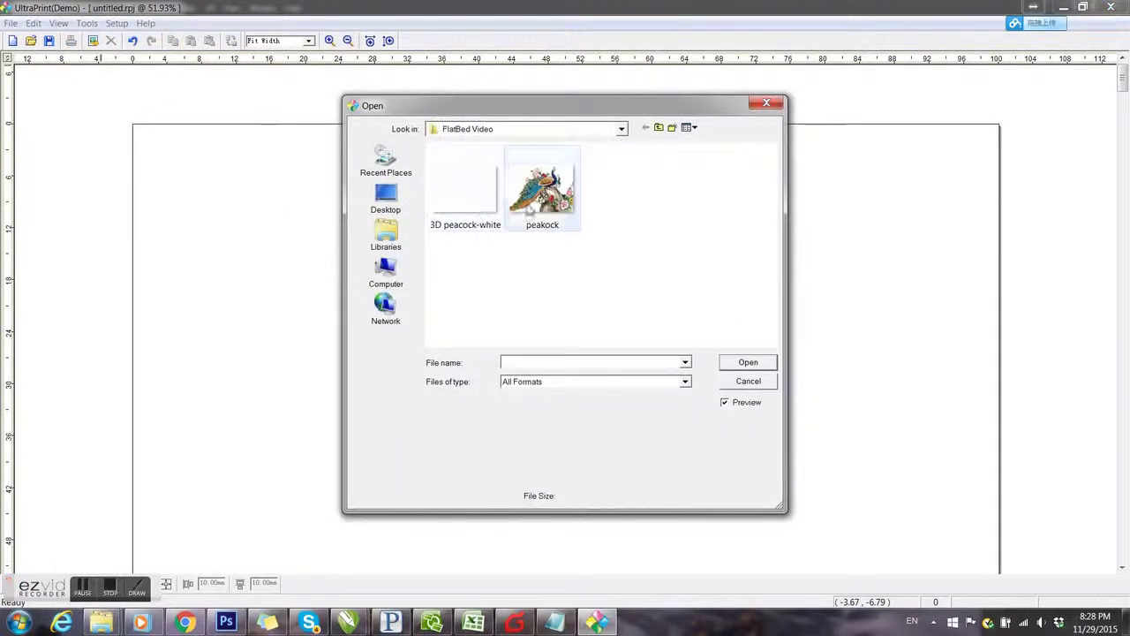
pyautogui.doubleClick(540, 187)
pyautogui.rightClick(244, 202)
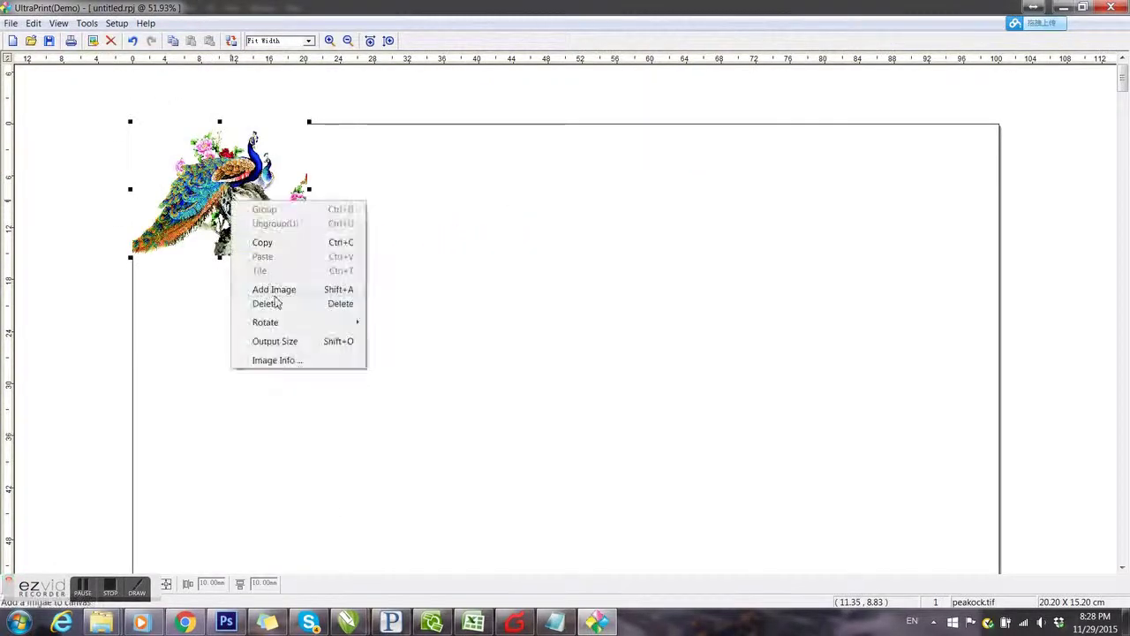
pyautogui.click(274, 341)
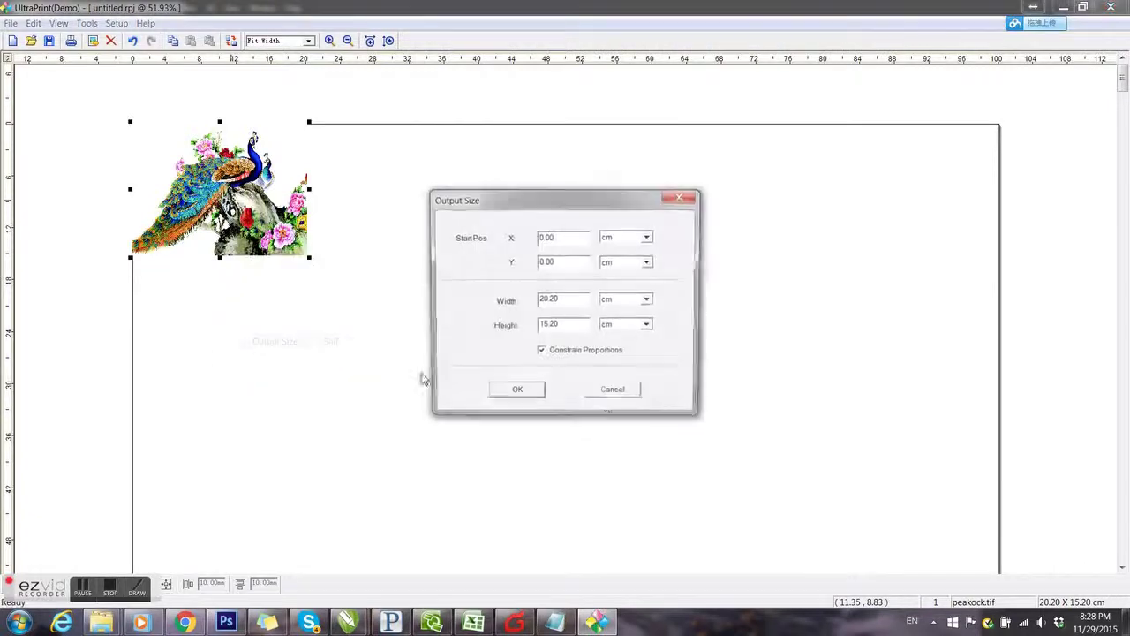
pyautogui.click(613, 392)
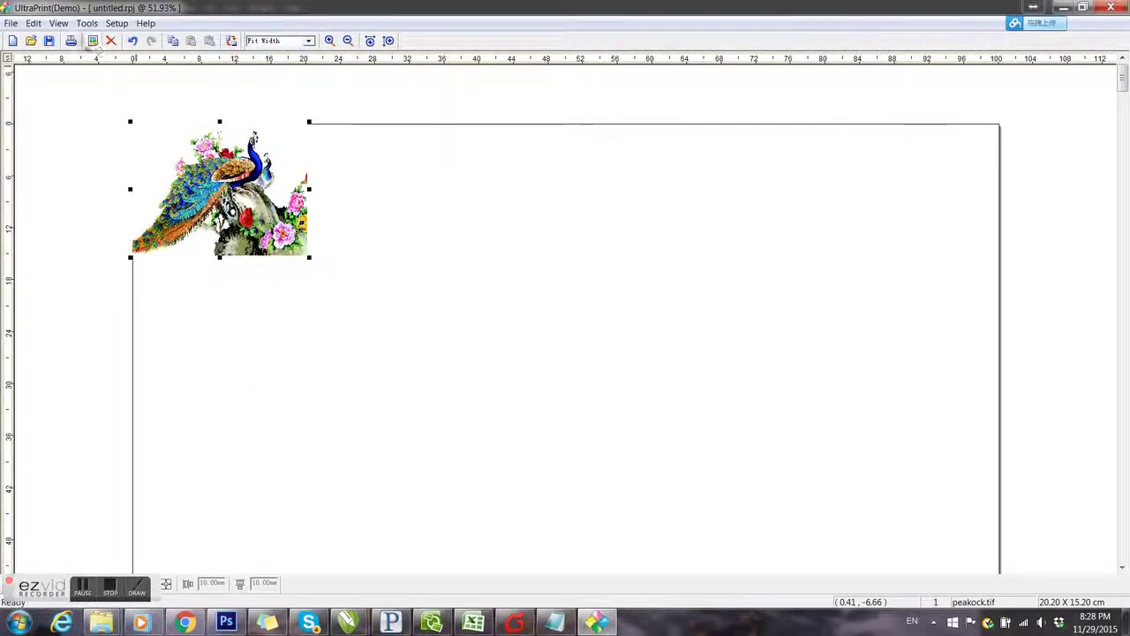
# Step: Print the page to file at the 25% ink limit, selecting 'white' in the 3D peacock-white name
pyautogui.click(71, 40)
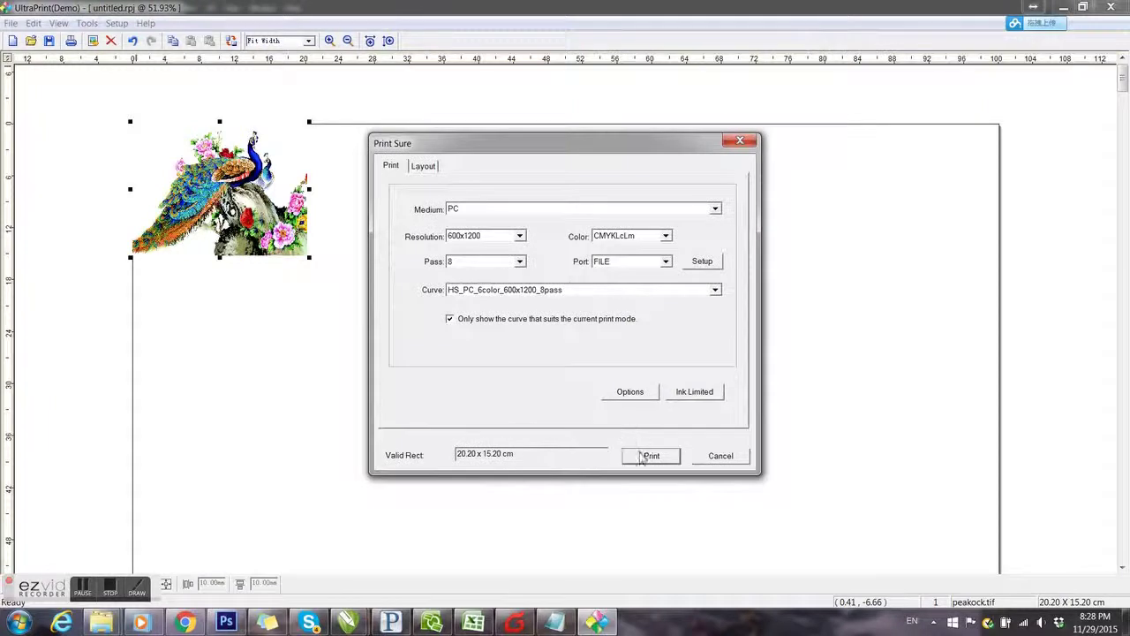
pyautogui.click(687, 396)
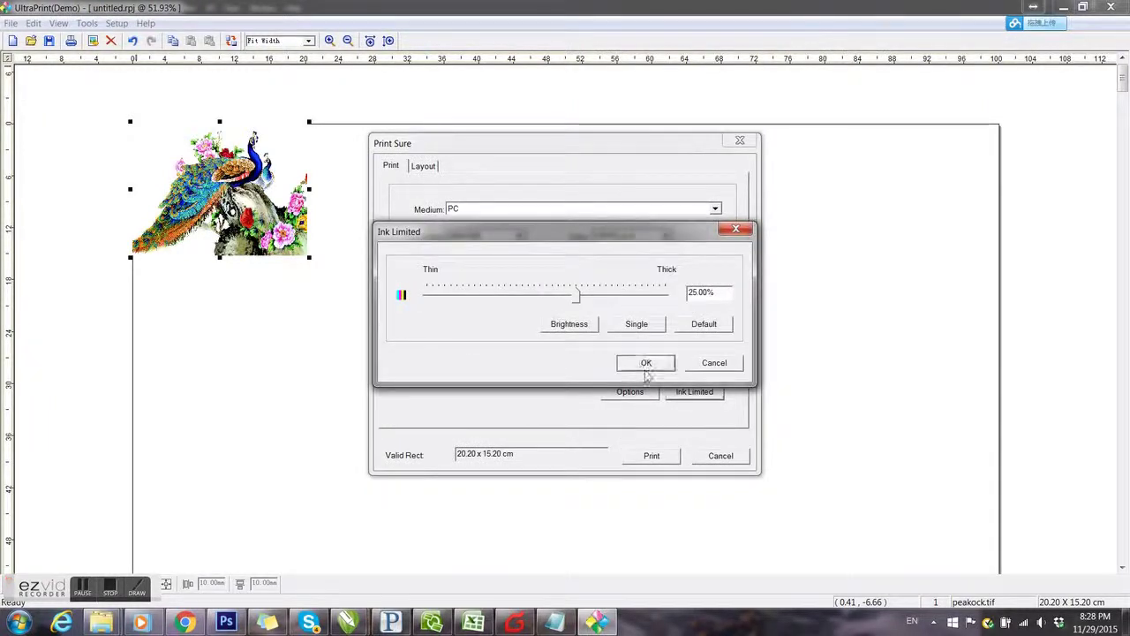
pyautogui.click(645, 362)
pyautogui.click(669, 455)
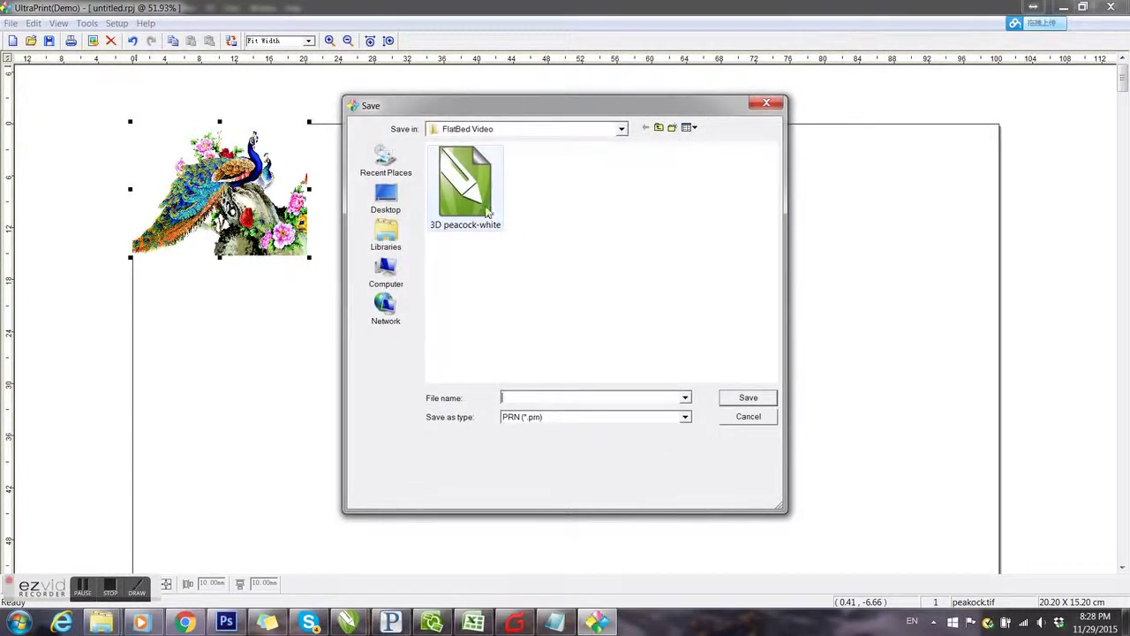
pyautogui.click(481, 212)
pyautogui.doubleClick(558, 397)
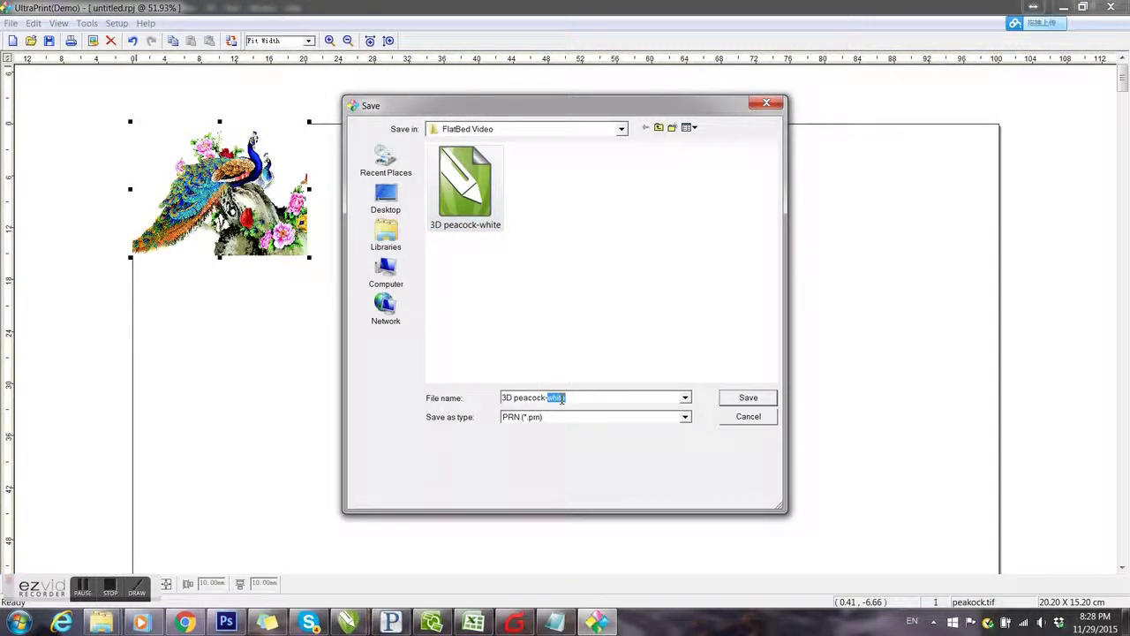
# Step: Save the colour print file as '3D peacock-color'
pyautogui.write('color')
pyautogui.press('Return')
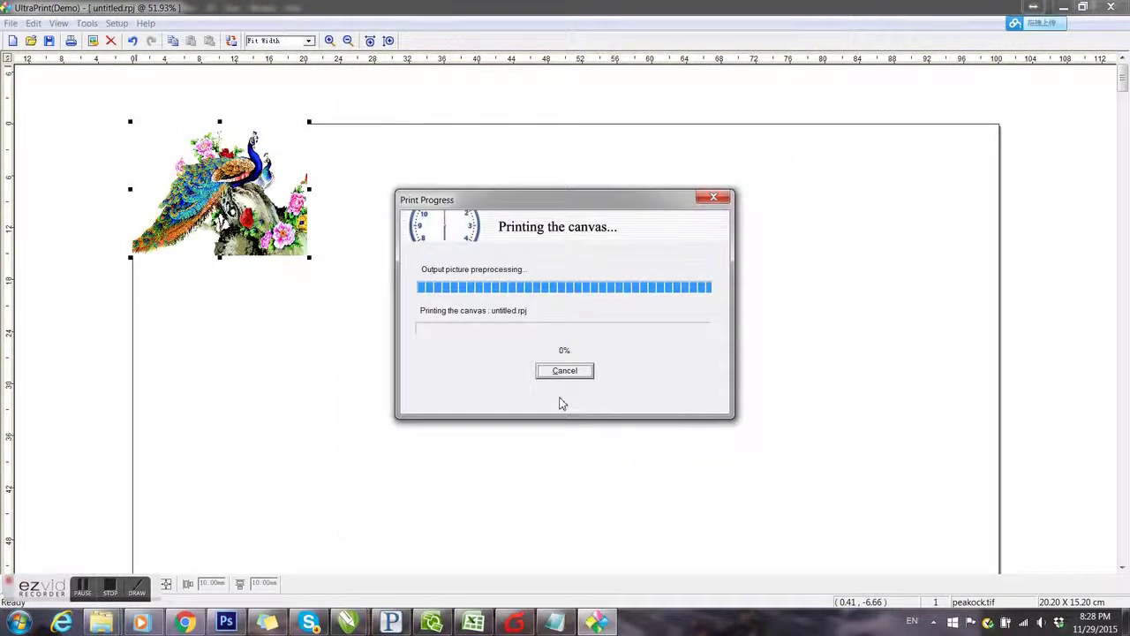